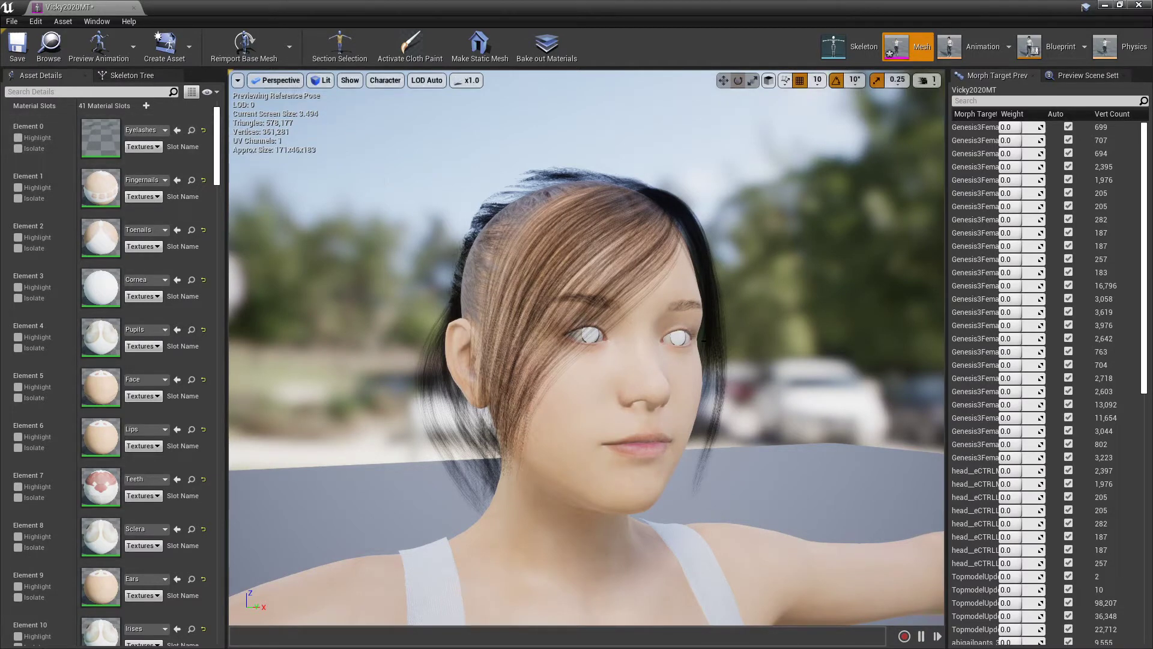
# Open the Eyelashes material, rearrange its Texture Sample and Param nodes, then close it, discarding changes
pyautogui.doubleClick(99, 136)
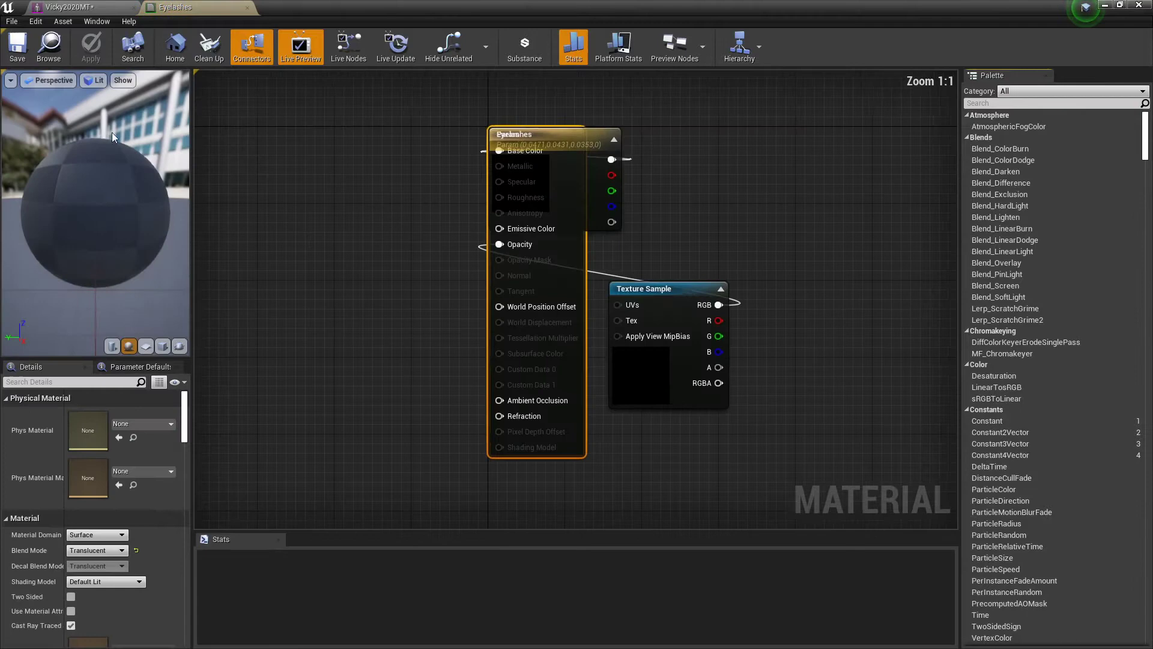
pyautogui.moveTo(673, 291); pyautogui.dragTo(328, 287)
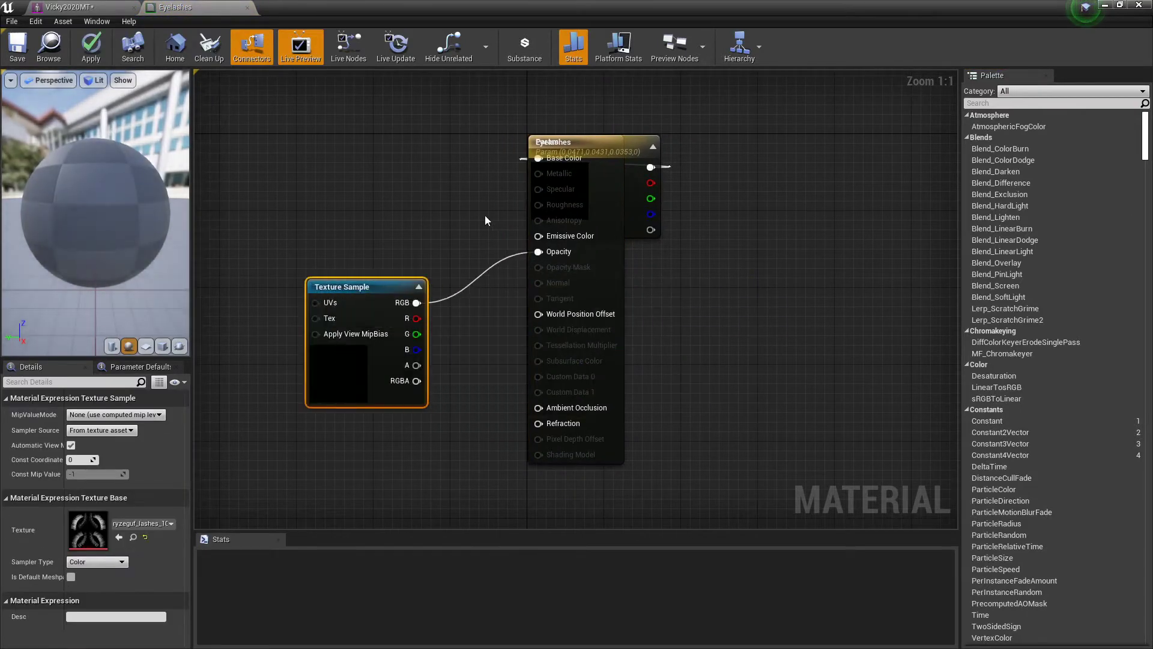
pyautogui.moveTo(640, 144); pyautogui.dragTo(349, 144)
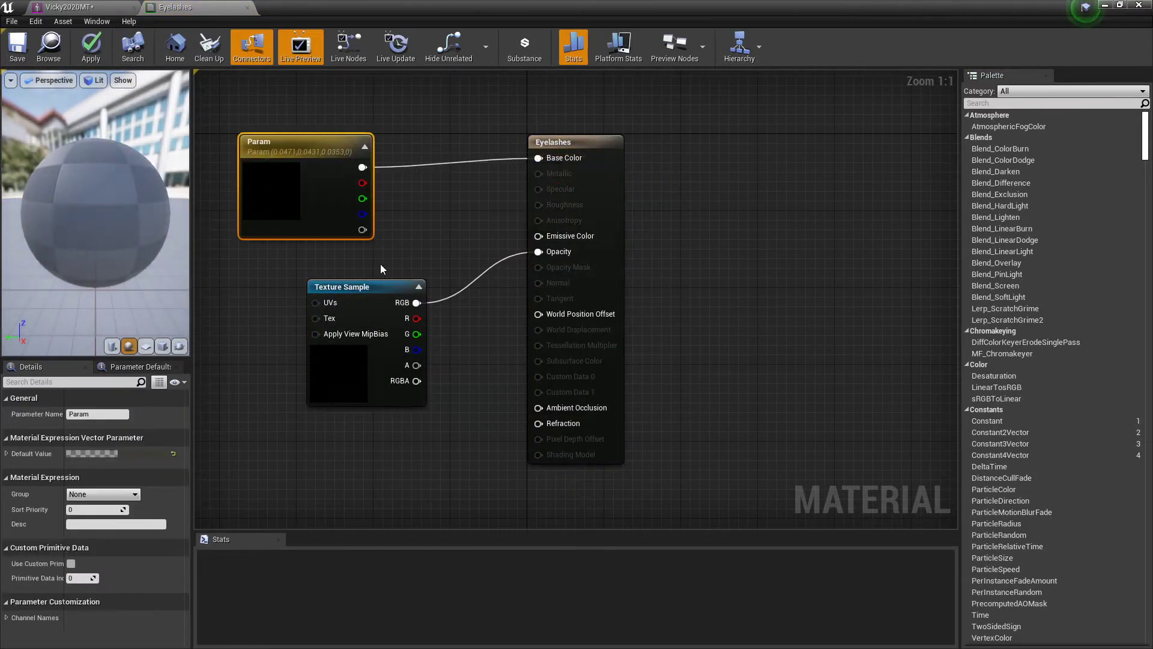
pyautogui.moveTo(358, 310); pyautogui.dragTo(310, 300)
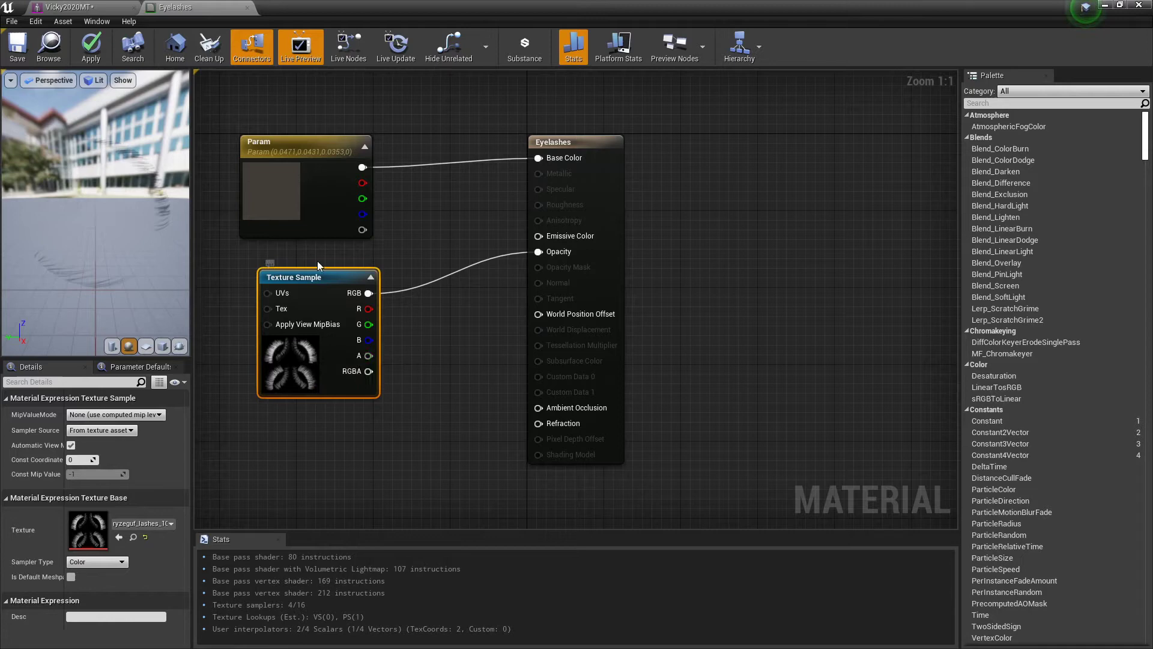
pyautogui.moveTo(315, 279); pyautogui.dragTo(373, 280)
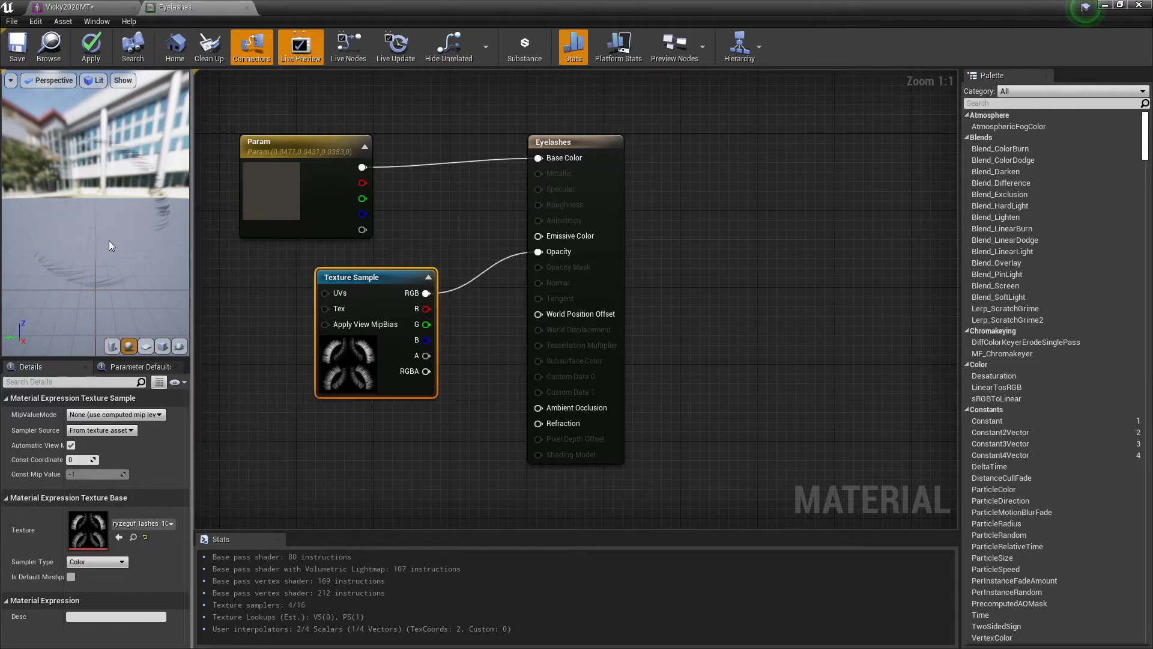
pyautogui.click(247, 8)
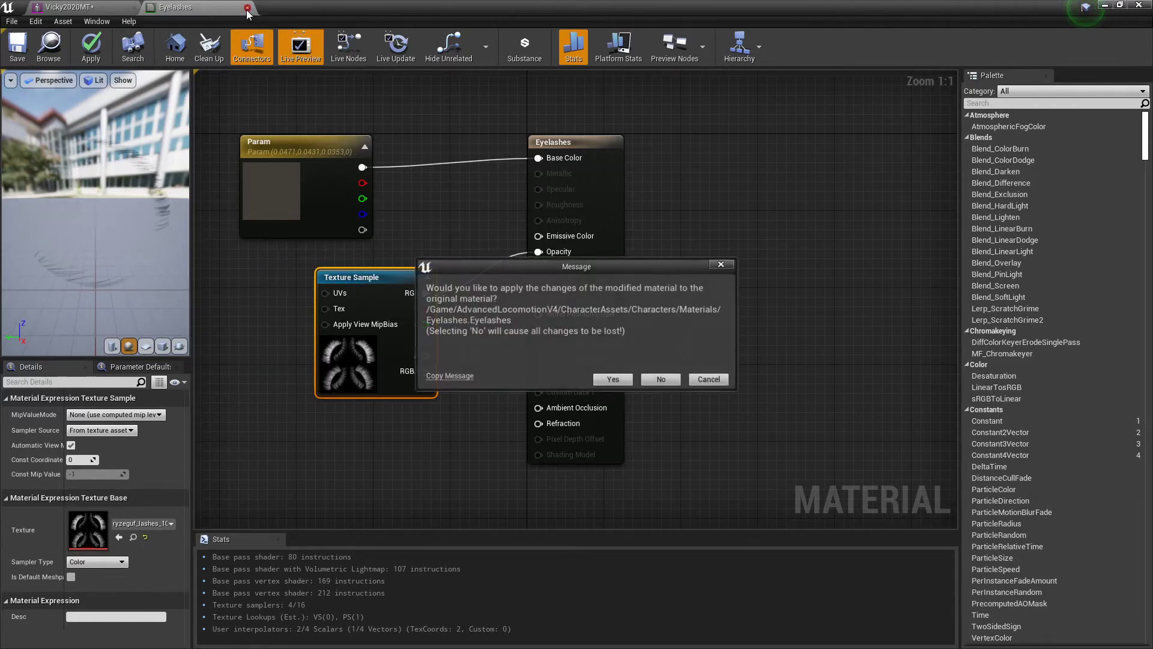
pyautogui.click(659, 379)
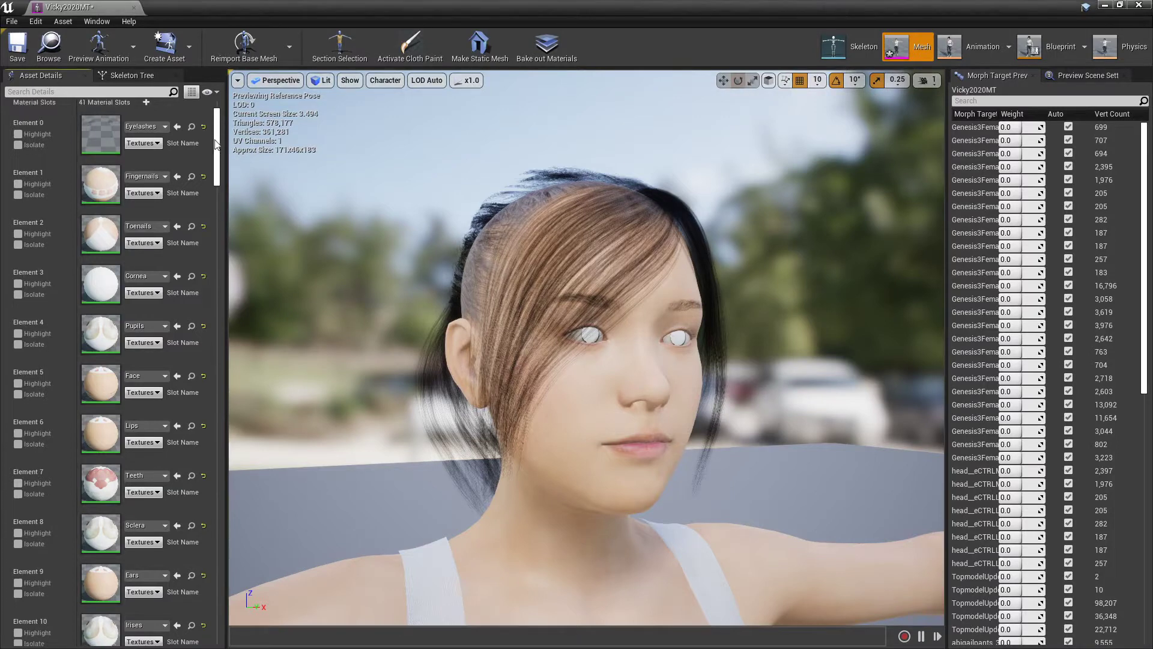
# Open the Cornea material, spread out its nodes, and set its Blend Mode to Translucent
pyautogui.scroll(-3, 105, 217)
pyautogui.doubleClick(103, 214)
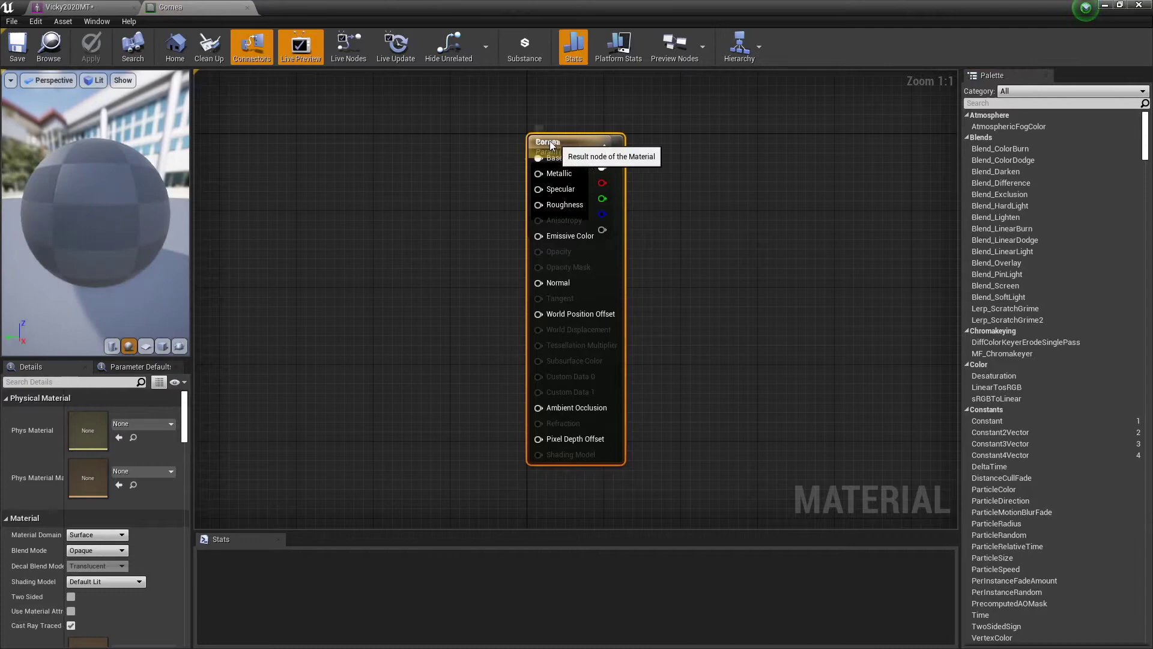
pyautogui.moveTo(557, 140); pyautogui.dragTo(691, 141)
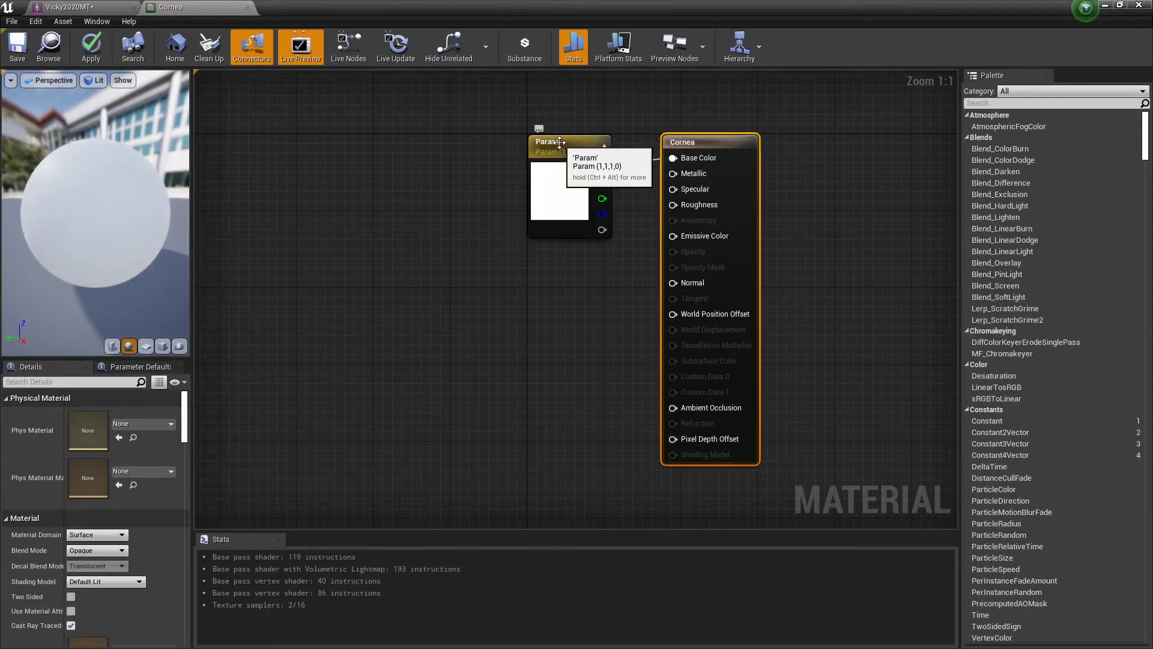
pyautogui.moveTo(597, 150); pyautogui.dragTo(530, 151)
pyautogui.moveTo(694, 142); pyautogui.dragTo(656, 152)
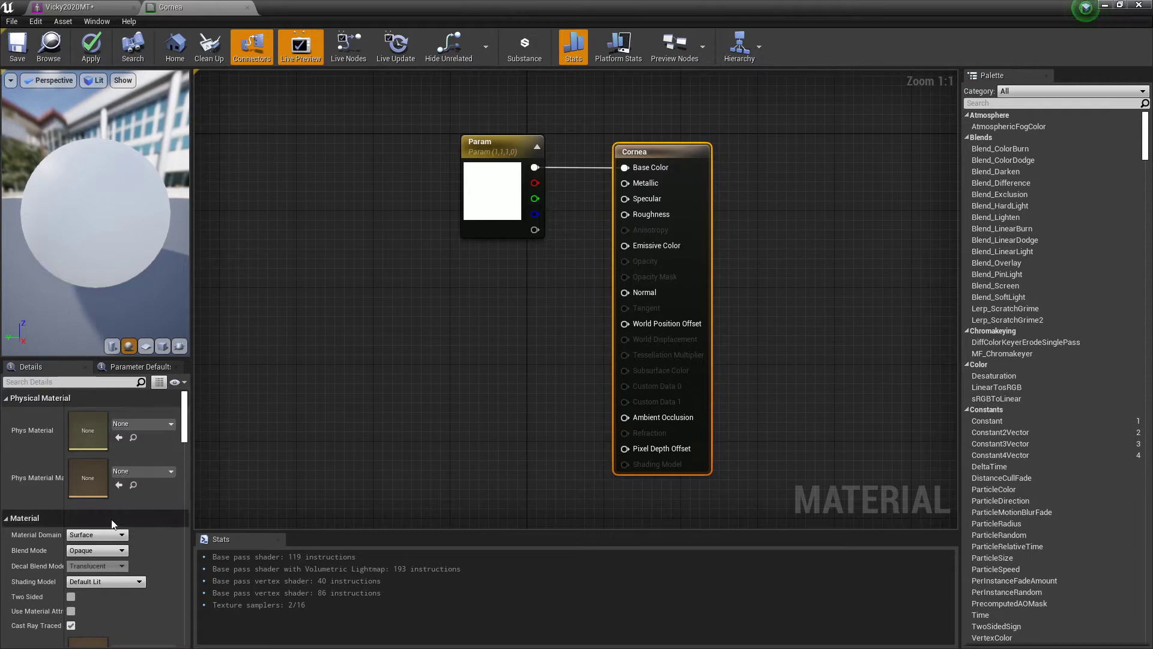
pyautogui.click(118, 551)
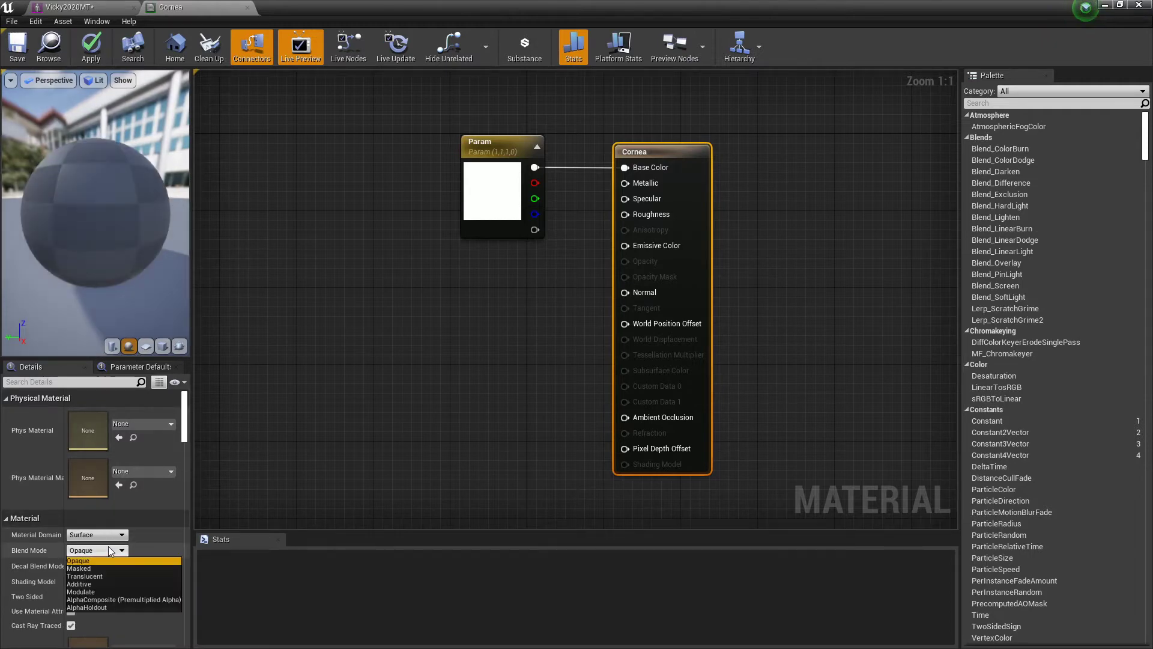
pyautogui.click(100, 576)
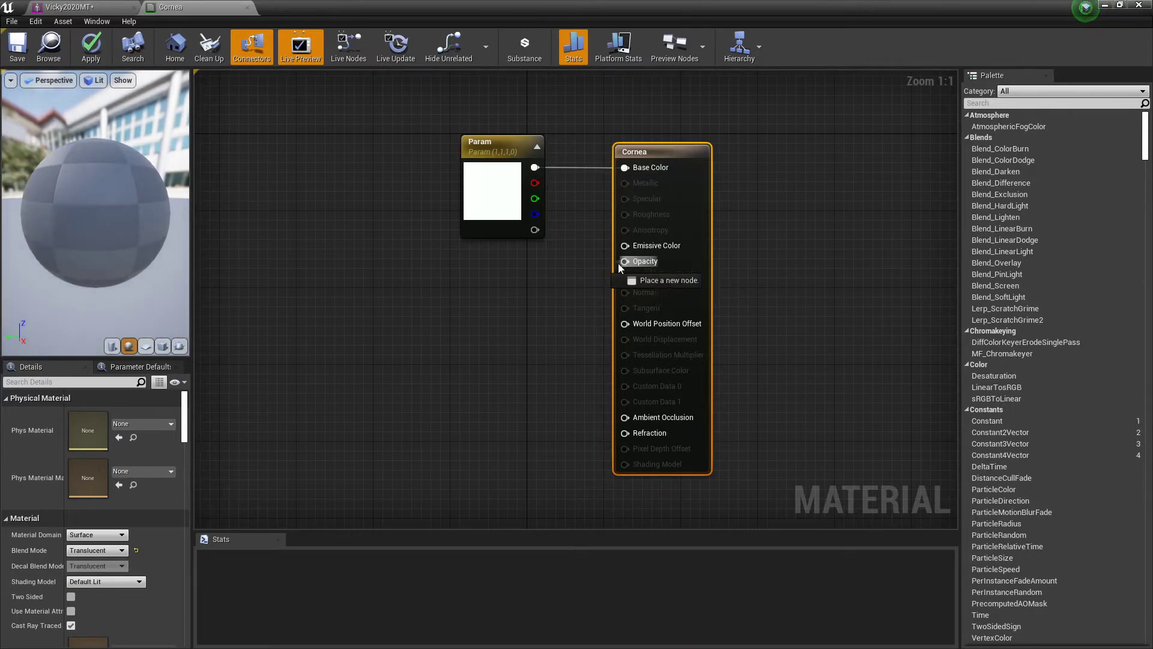
# Feed the Cornea Opacity input from a new Constant of 1.0 and apply the change
pyautogui.moveTo(623, 261); pyautogui.dragTo(488, 315)
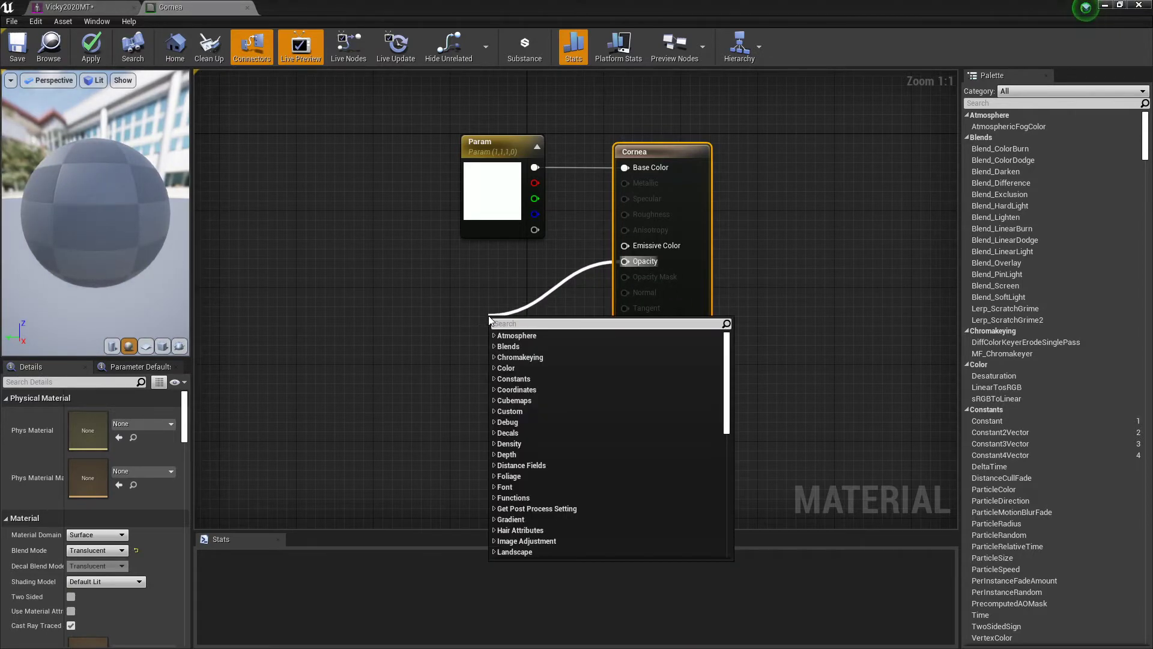
pyautogui.write('consta')
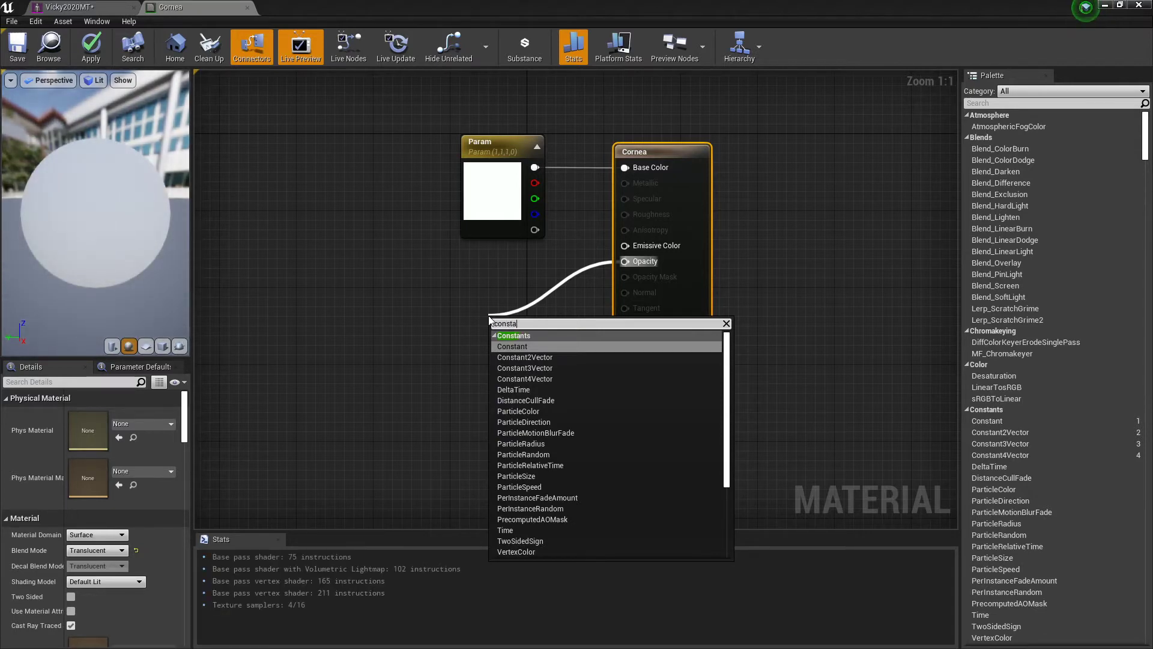
pyautogui.click(515, 347)
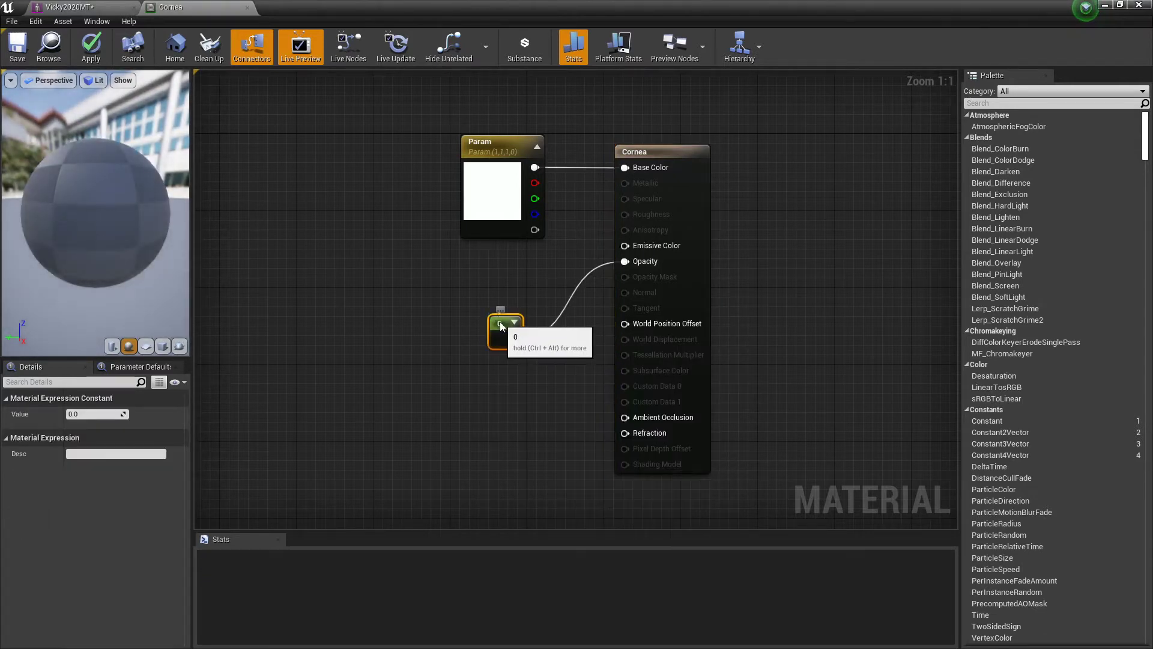
pyautogui.click(74, 414)
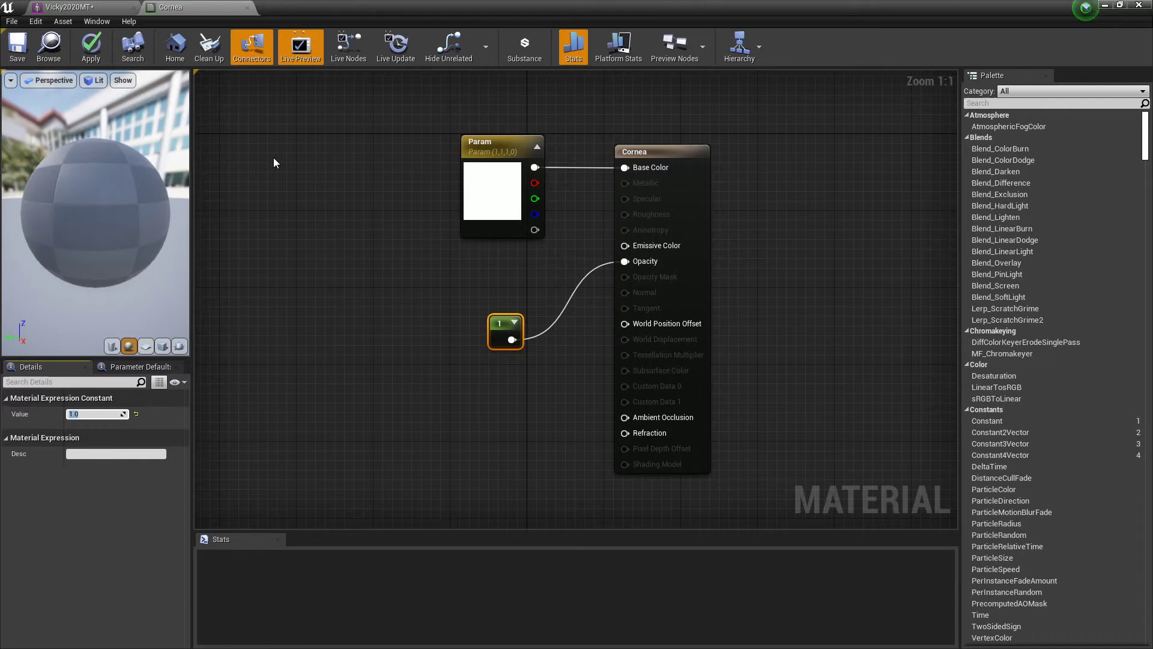
pyautogui.click(96, 48)
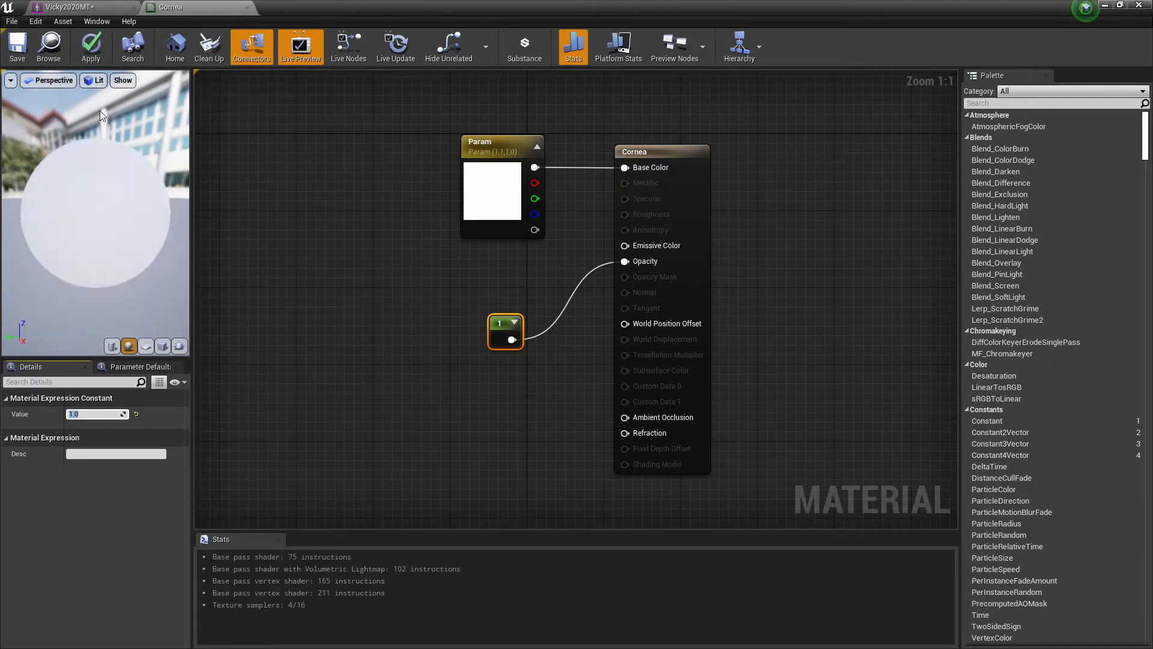
pyautogui.click(96, 48)
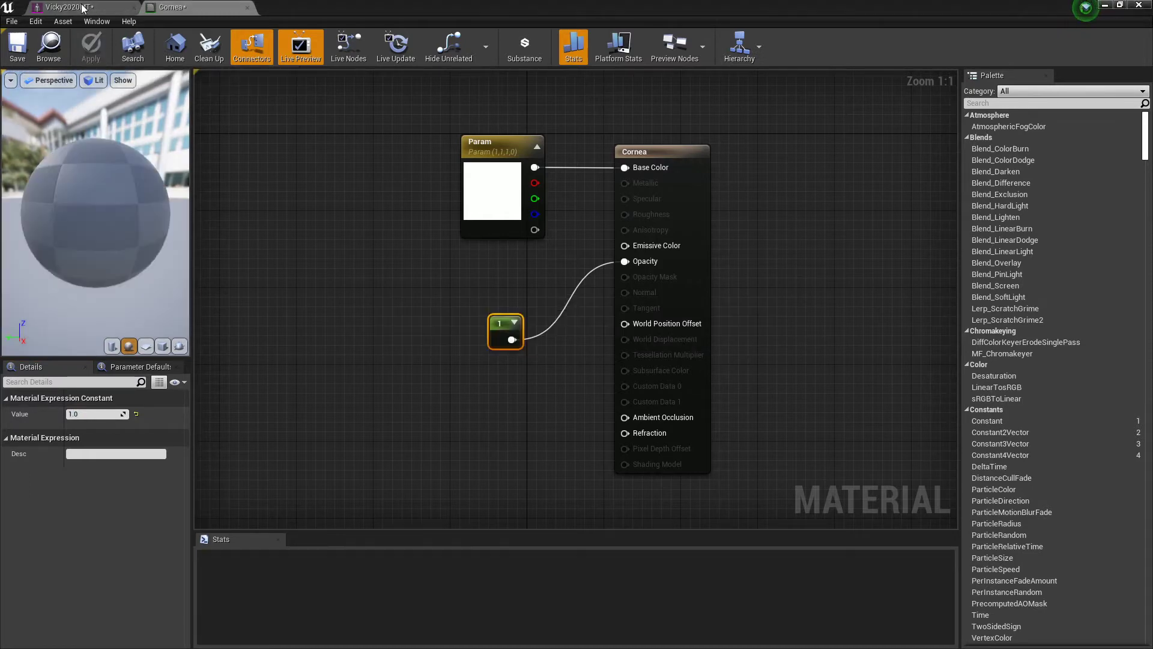
# Open the Pupils material from Vicky2020MT, arrange its texture node, and set Blend Mode to Translucent
pyautogui.click(83, 8)
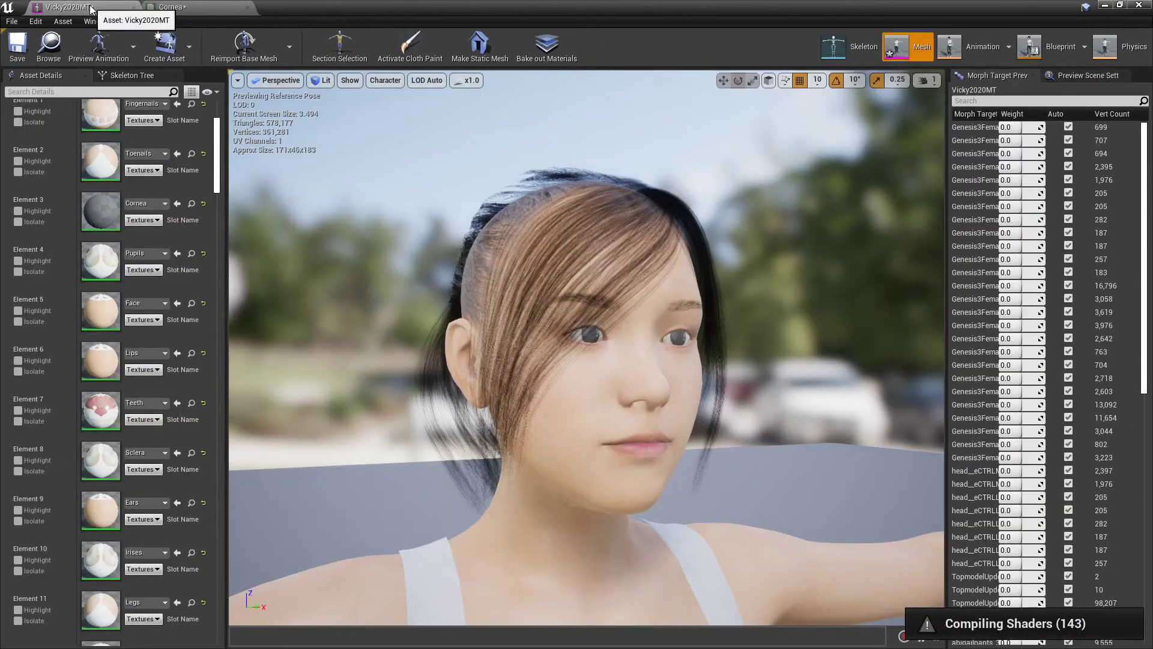
pyautogui.doubleClick(107, 263)
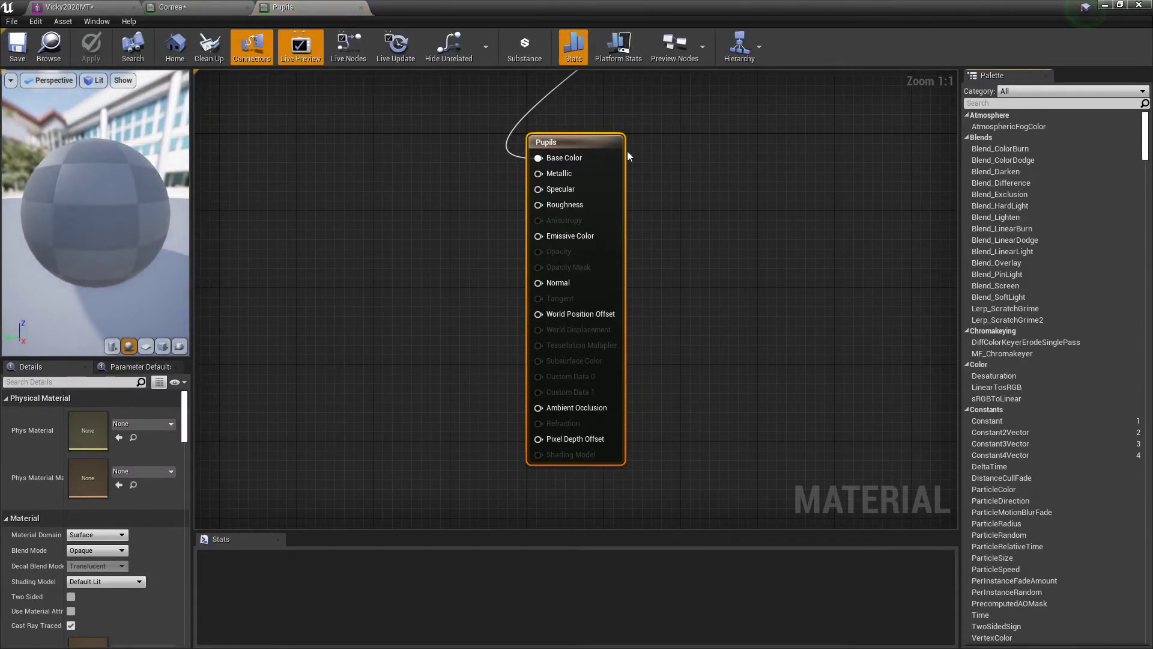
pyautogui.moveTo(692, 178); pyautogui.dragTo(693, 279, button='right')
pyautogui.moveTo(738, 121); pyautogui.dragTo(740, 151, button='right')
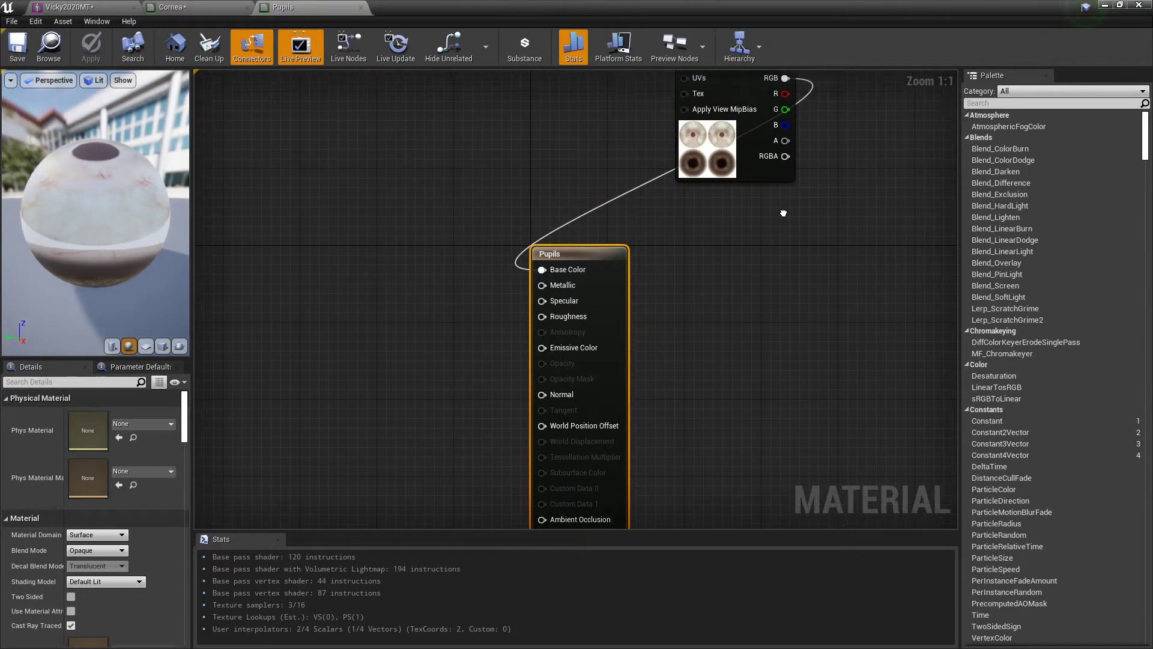
pyautogui.moveTo(709, 82); pyautogui.dragTo(387, 378)
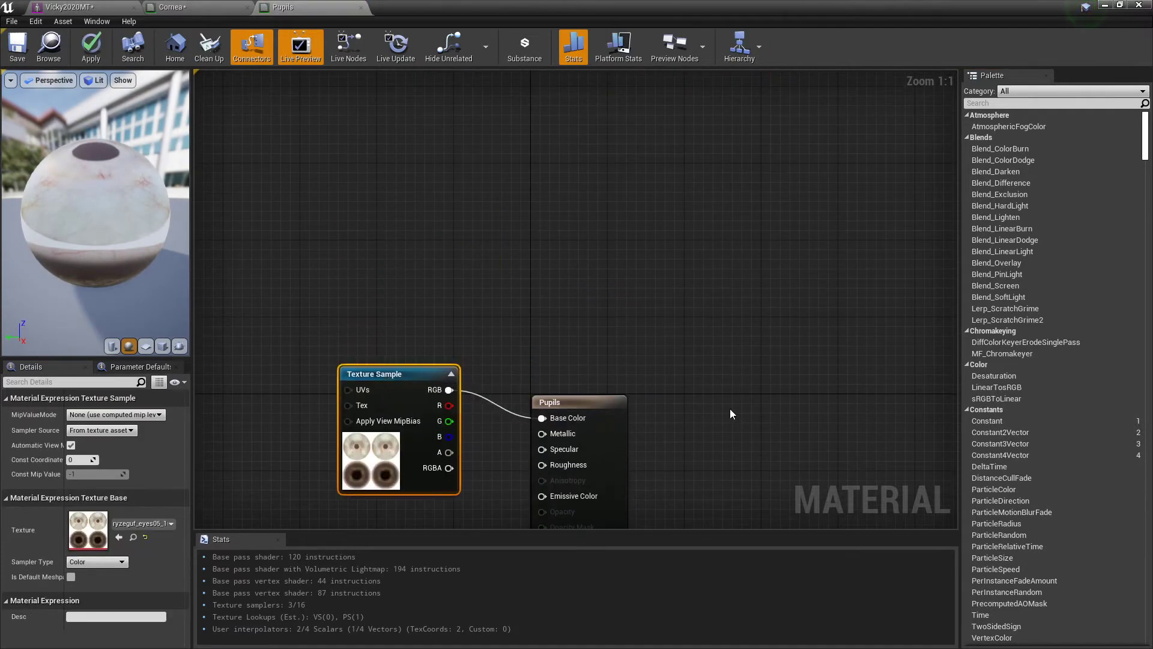
pyautogui.moveTo(729, 411); pyautogui.dragTo(736, 188, button='right')
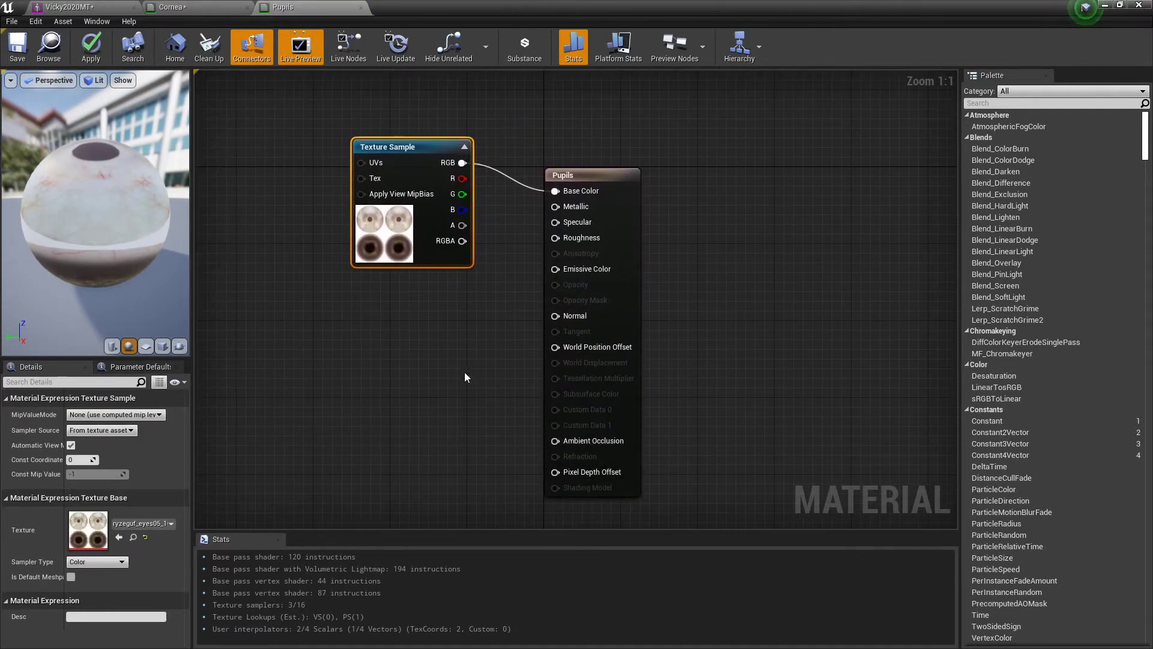
pyautogui.click(549, 198)
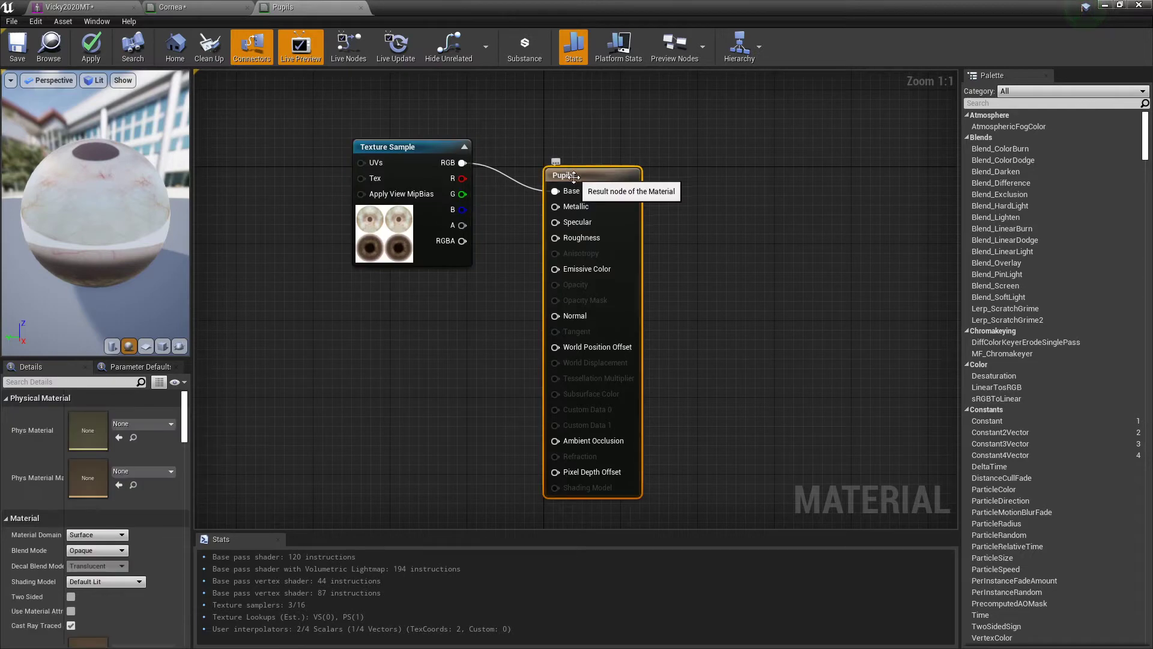
pyautogui.click(110, 553)
pyautogui.click(95, 574)
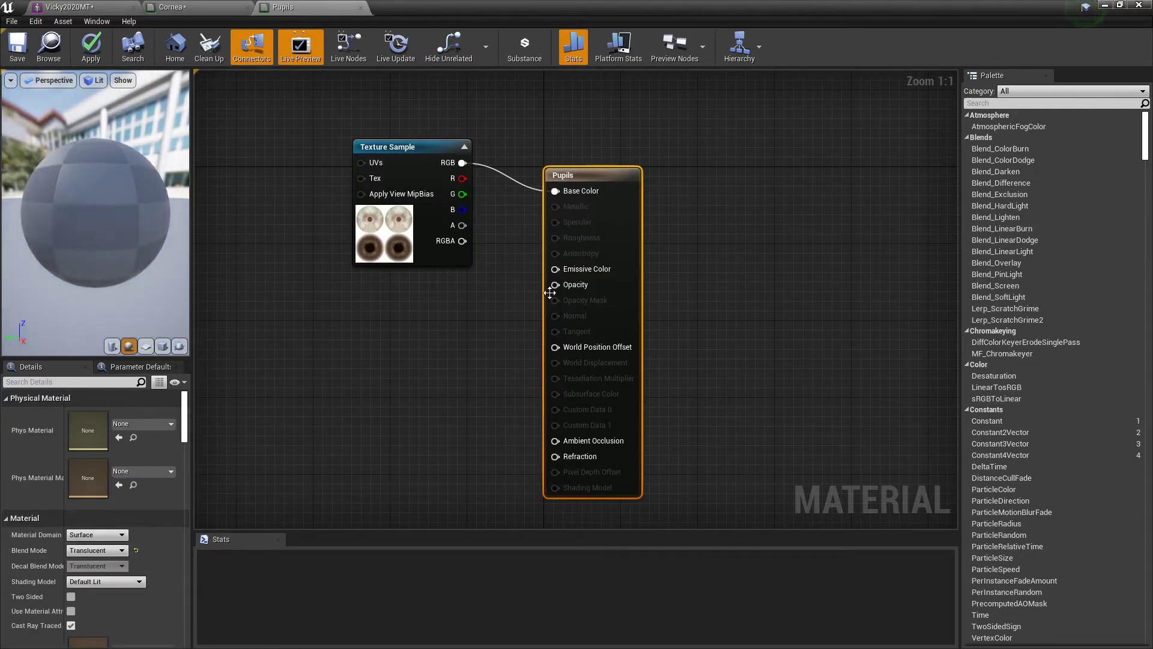
# Connect a Constant of 1 to the Pupils Opacity input, then apply and save
pyautogui.moveTo(555, 285); pyautogui.dragTo(460, 329)
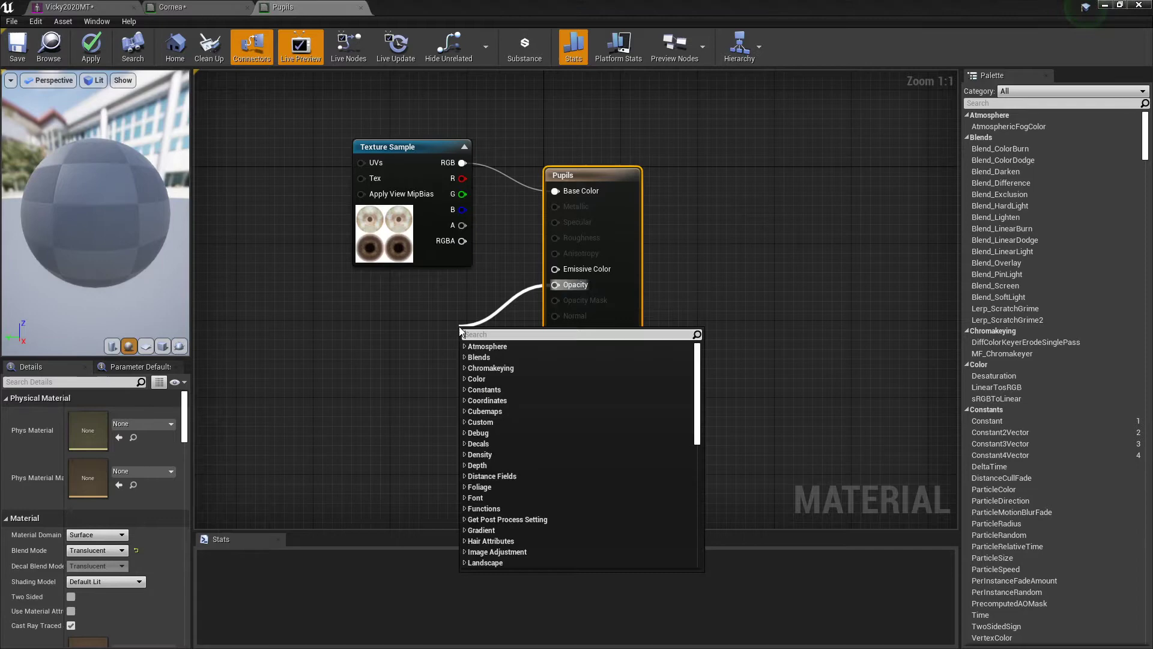
pyautogui.write('constant')
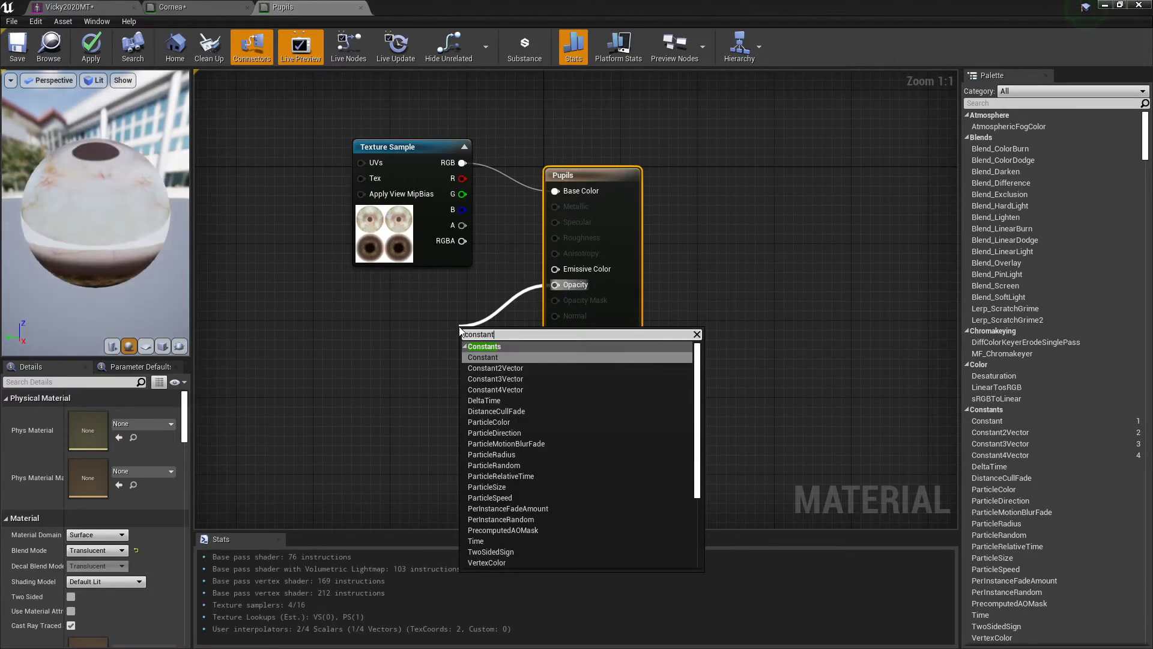
pyautogui.click(486, 357)
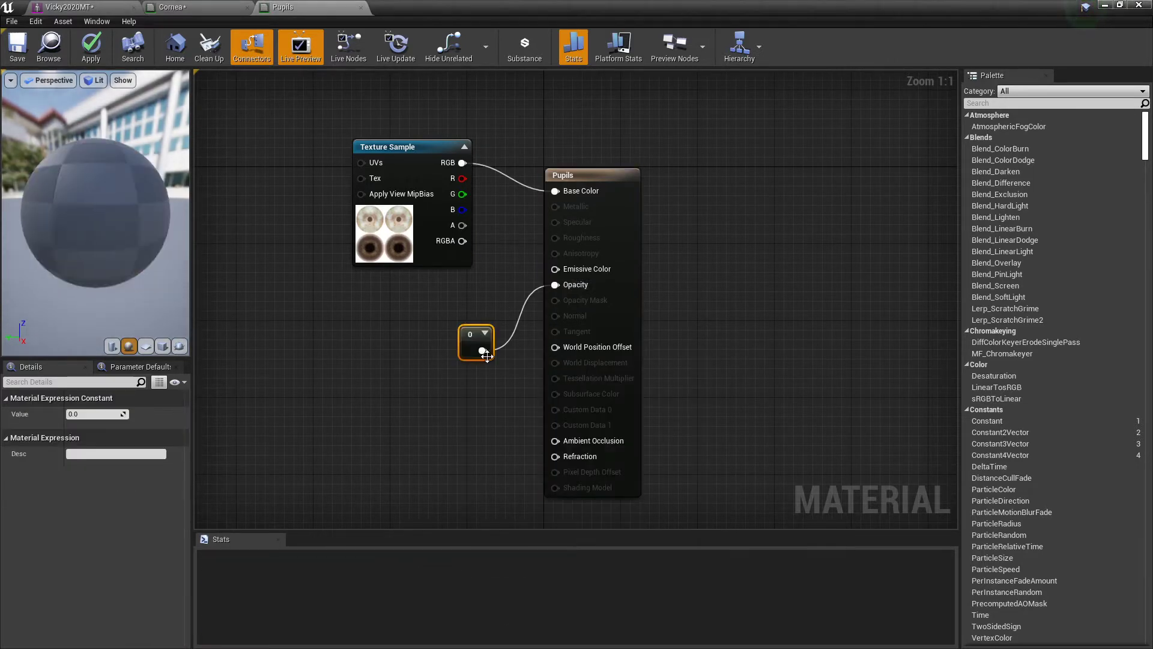
pyautogui.moveTo(90, 414)
pyautogui.mouseDown()
pyautogui.moveTo(75, 413)
pyautogui.moveTo(87, 414)
pyautogui.mouseUp()
pyautogui.click(84, 414)
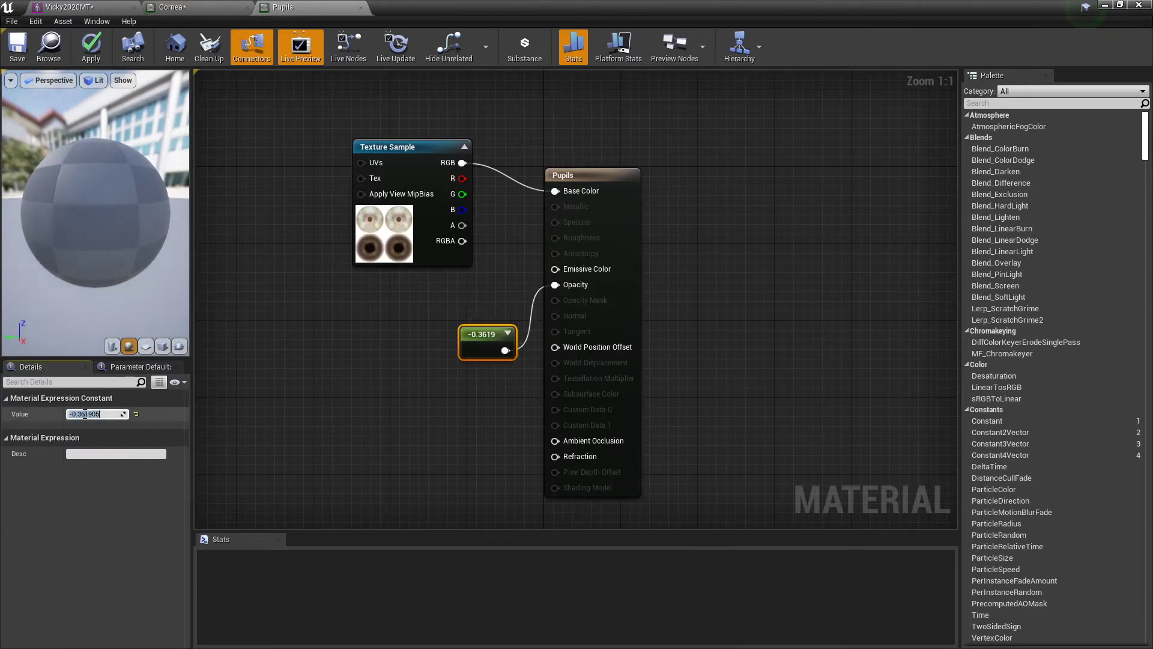
pyautogui.write('1')
pyautogui.press('Return')
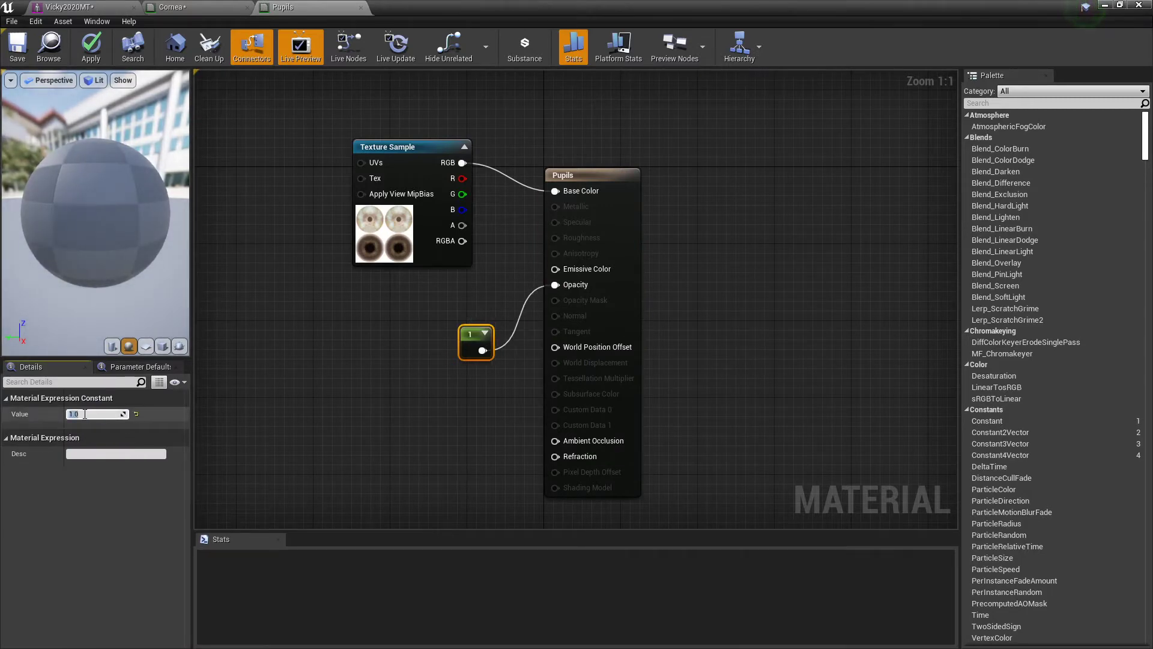
pyautogui.click(89, 51)
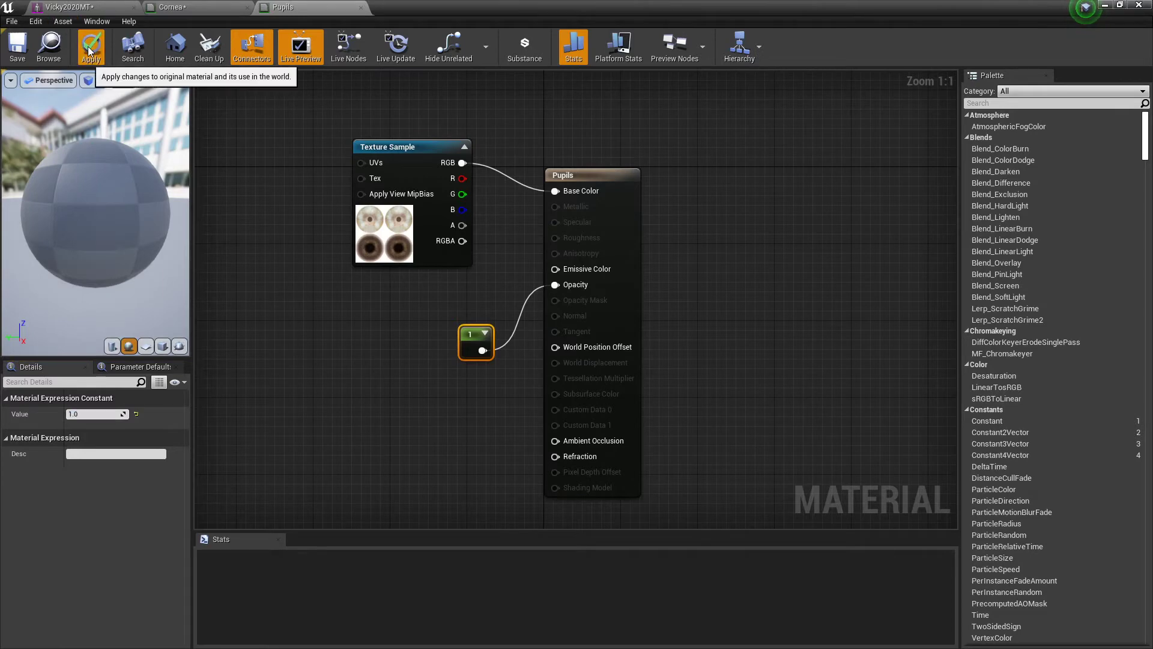
pyautogui.click(17, 51)
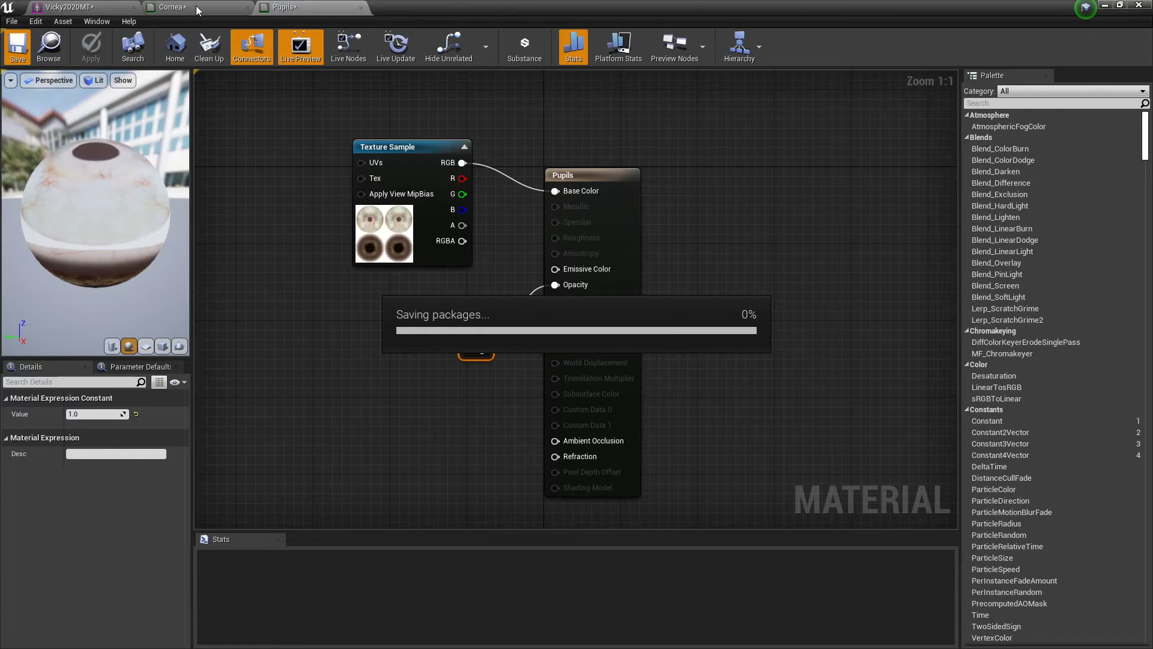
# Save the Cornea material, then go back to Vicky2020MT and scroll its material slots down to Sclera
pyautogui.click(197, 8)
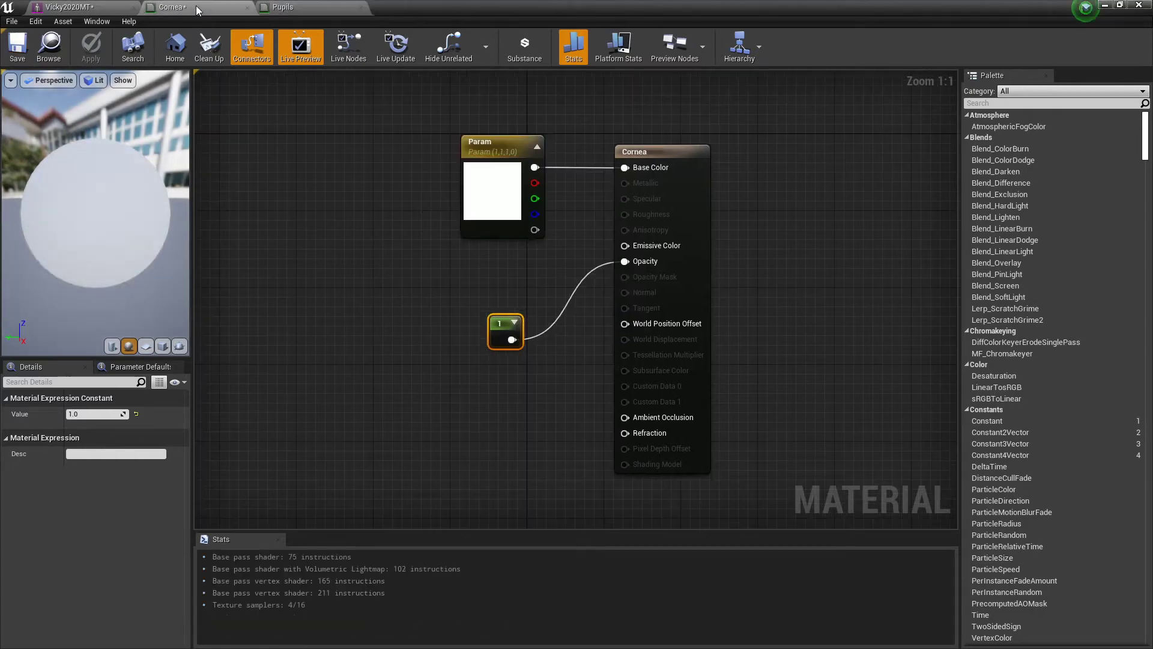
pyautogui.click(17, 47)
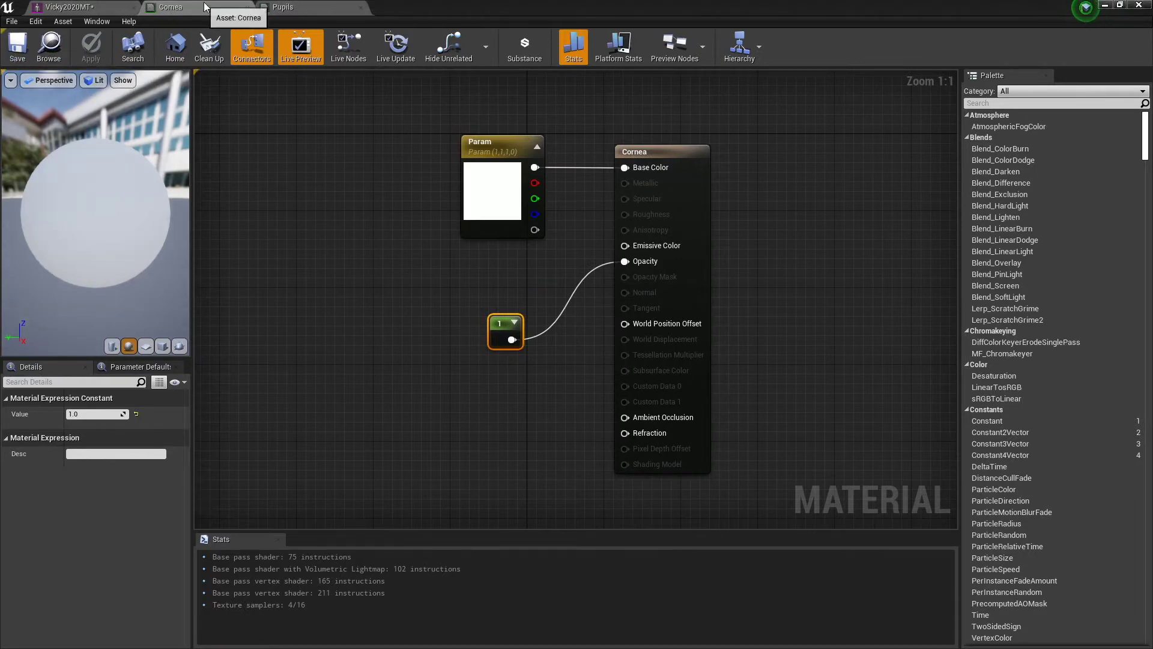
pyautogui.click(82, 10)
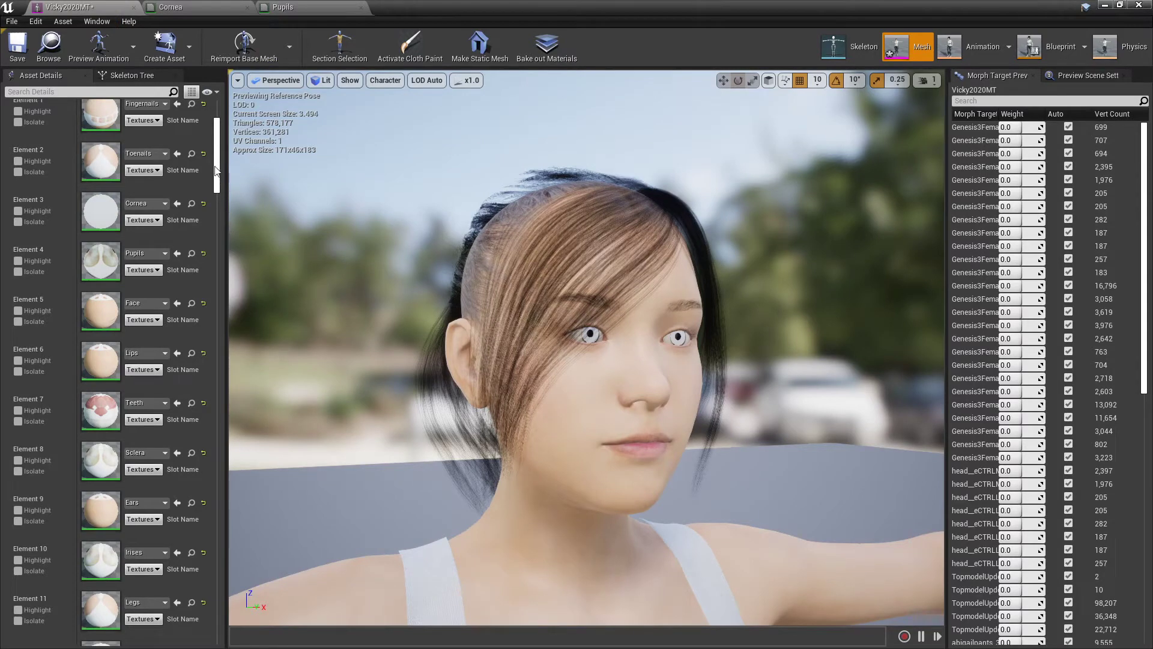
pyautogui.scroll(-2, 216, 167)
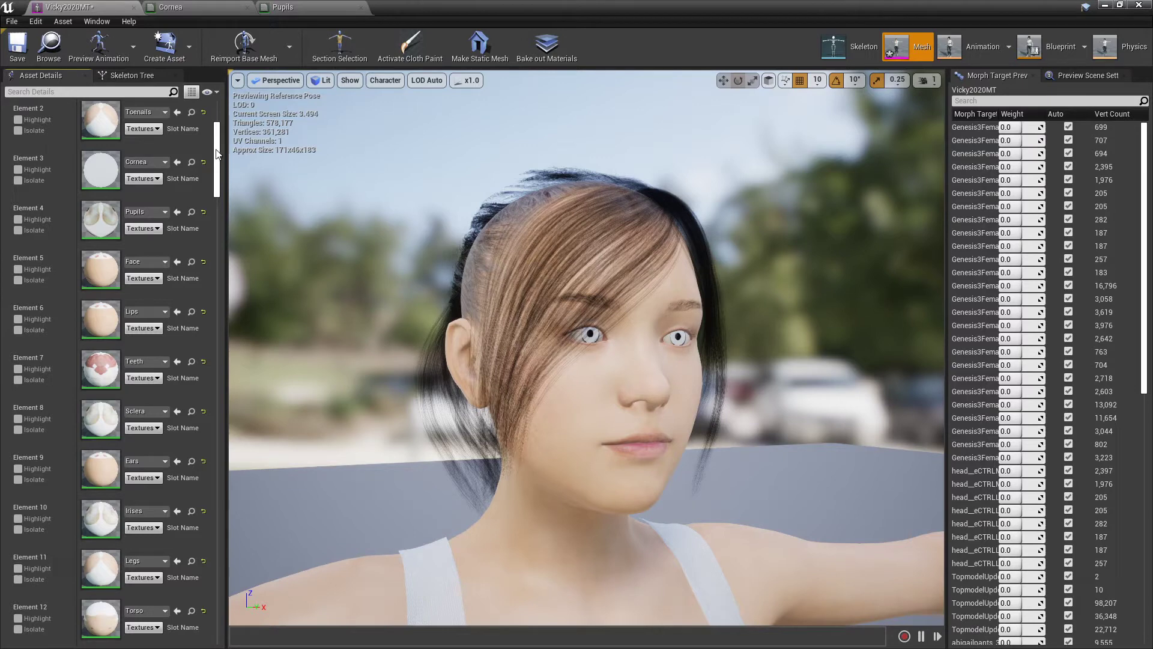
pyautogui.moveTo(216, 153); pyautogui.dragTo(215, 174)
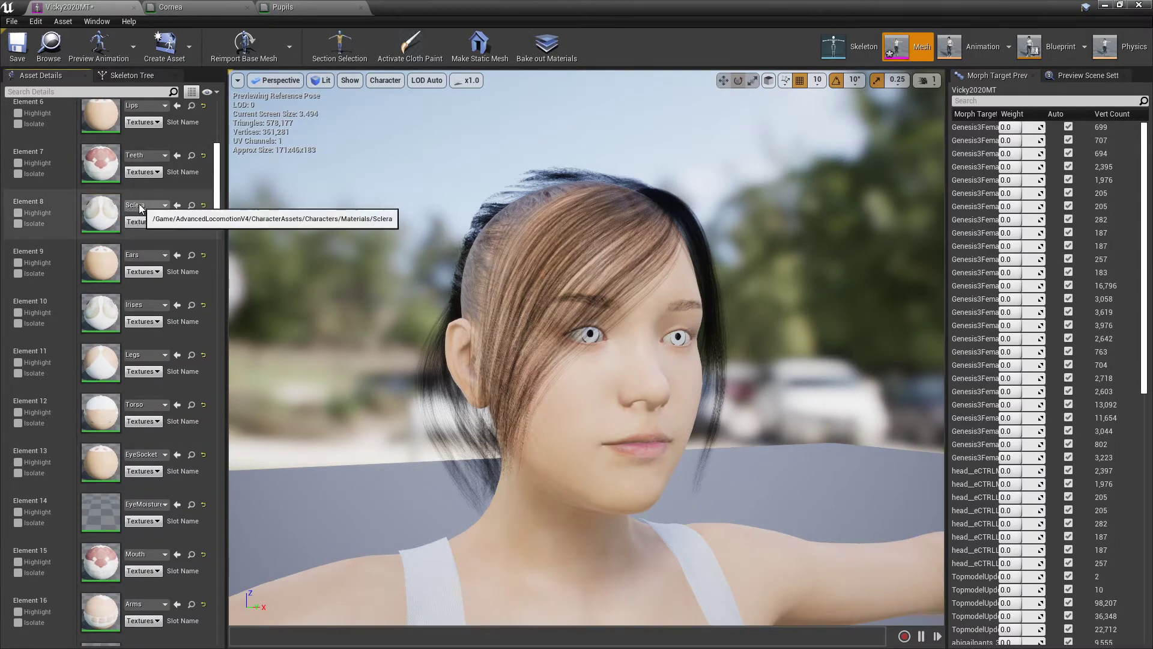
# Open the Sclera material, place its texture node beside the output, and set Blend Mode to Translucent
pyautogui.doubleClick(102, 212)
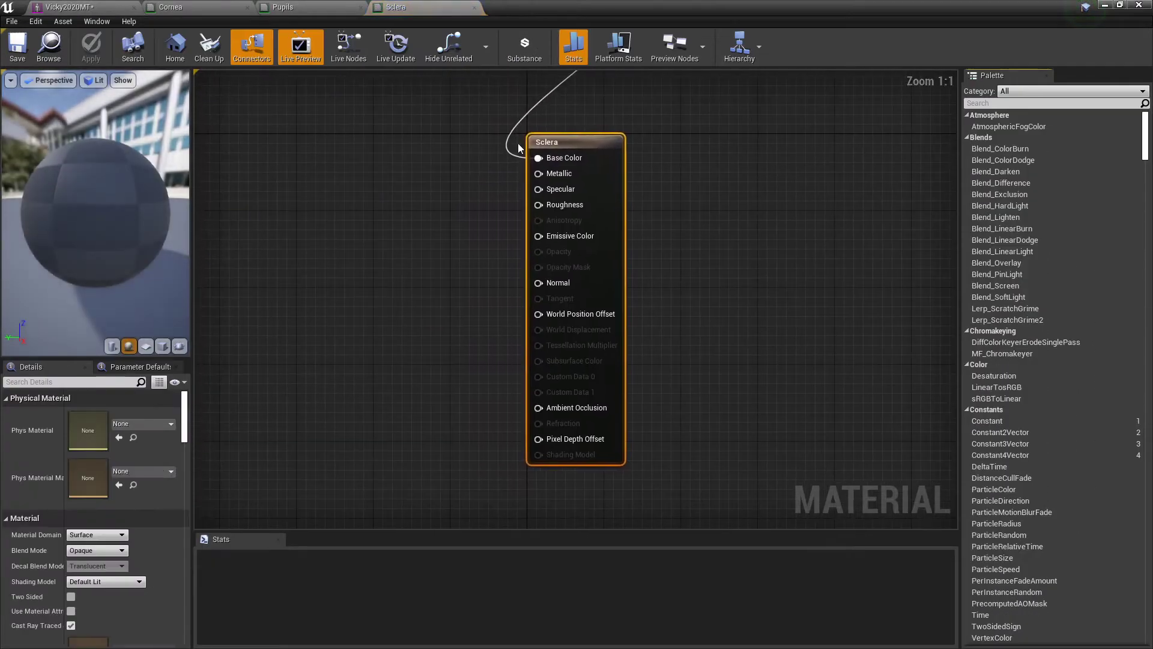
pyautogui.moveTo(759, 175); pyautogui.dragTo(762, 324, button='right')
pyautogui.moveTo(678, 112); pyautogui.dragTo(374, 287)
pyautogui.moveTo(695, 380); pyautogui.dragTo(697, 199, button='right')
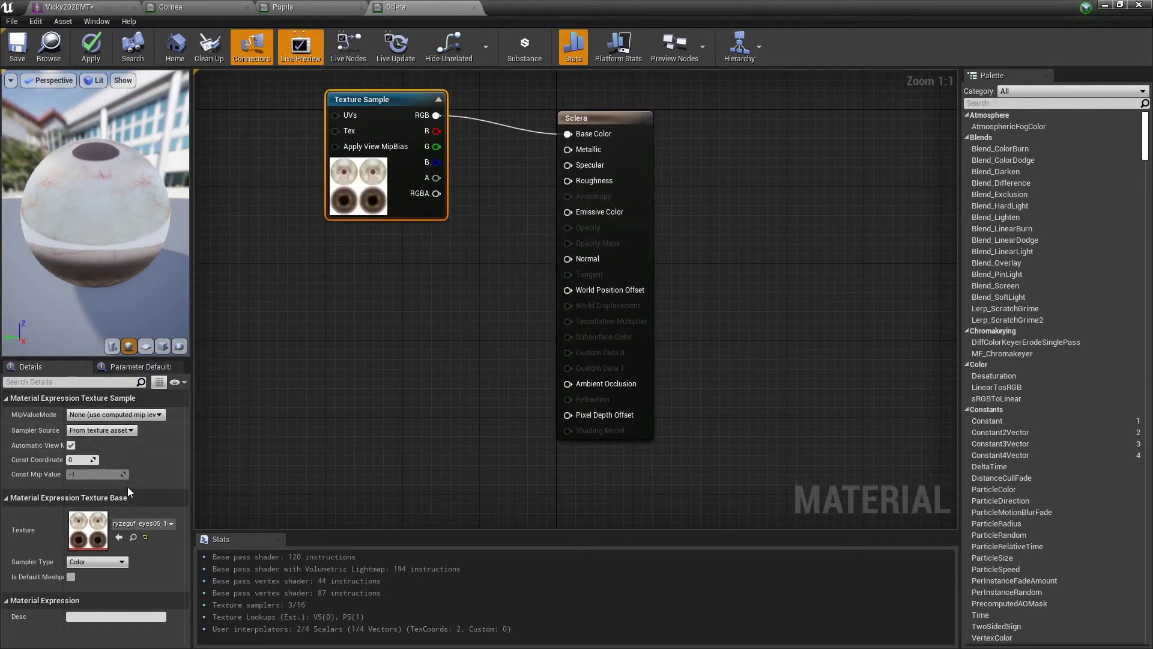
pyautogui.click(570, 119)
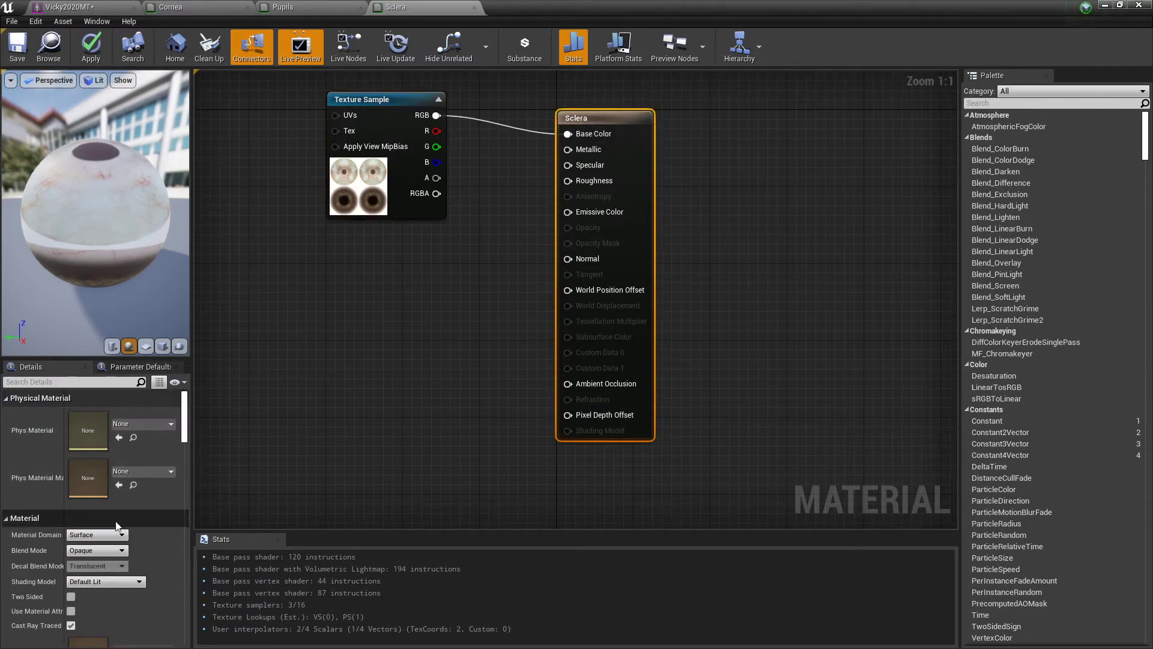
pyautogui.click(111, 550)
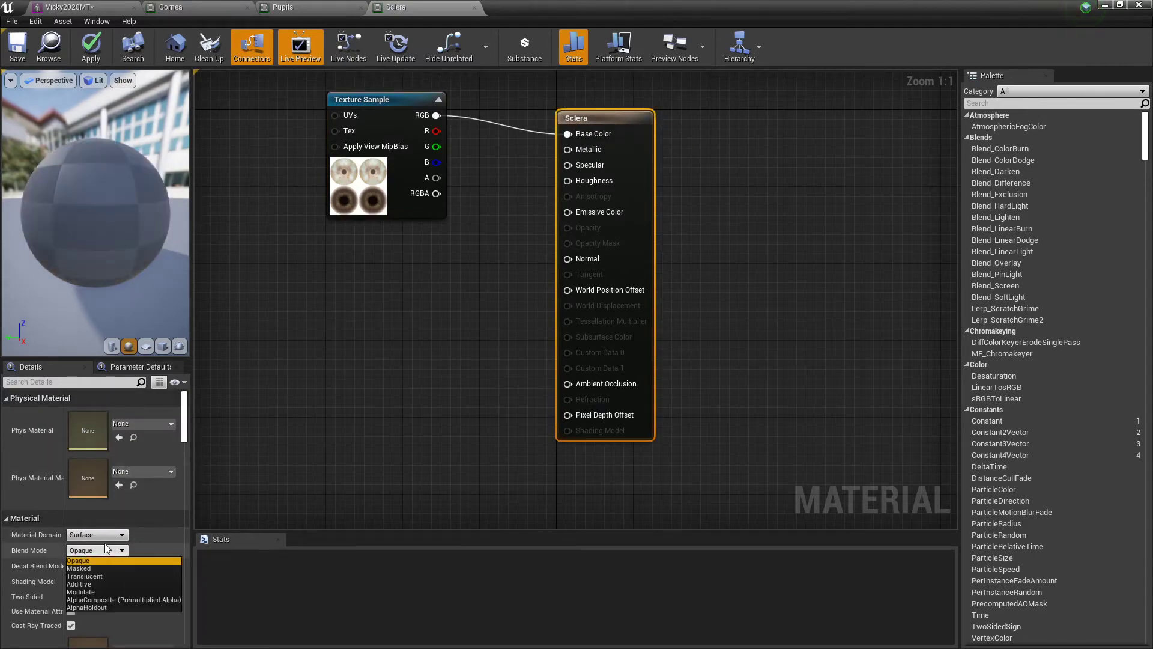
pyautogui.click(97, 576)
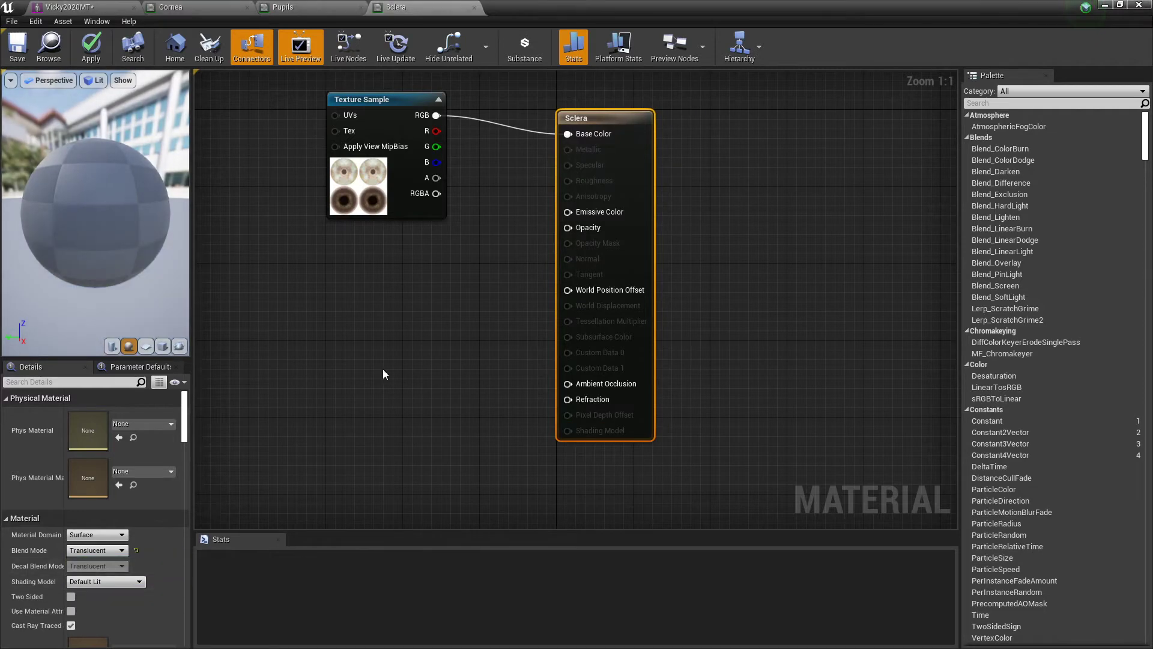
# Connect a Constant of 1 to the Sclera Opacity input, then apply and save
pyautogui.moveTo(566, 228); pyautogui.dragTo(434, 286)
pyautogui.write('constant')
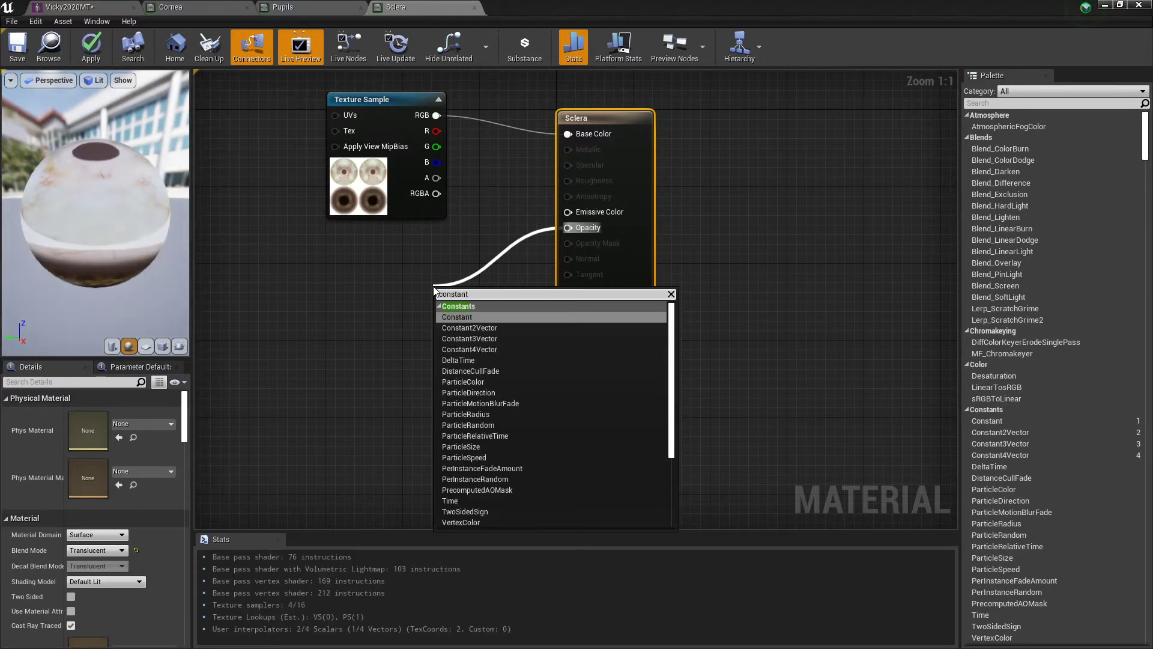
pyautogui.click(460, 317)
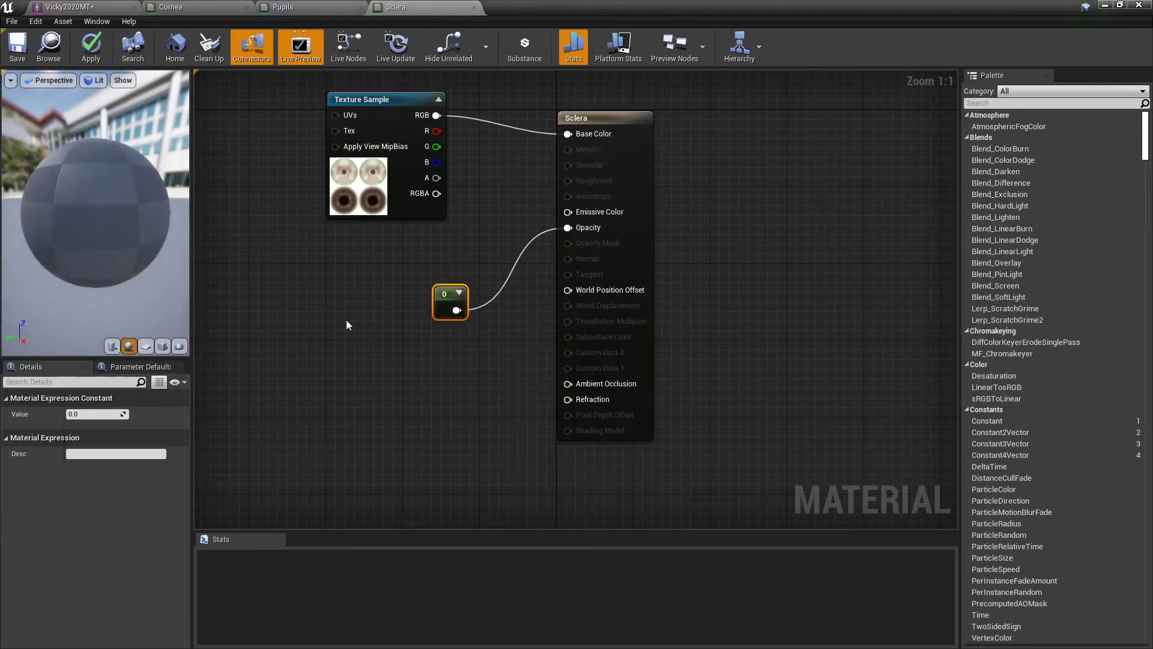
pyautogui.click(74, 414)
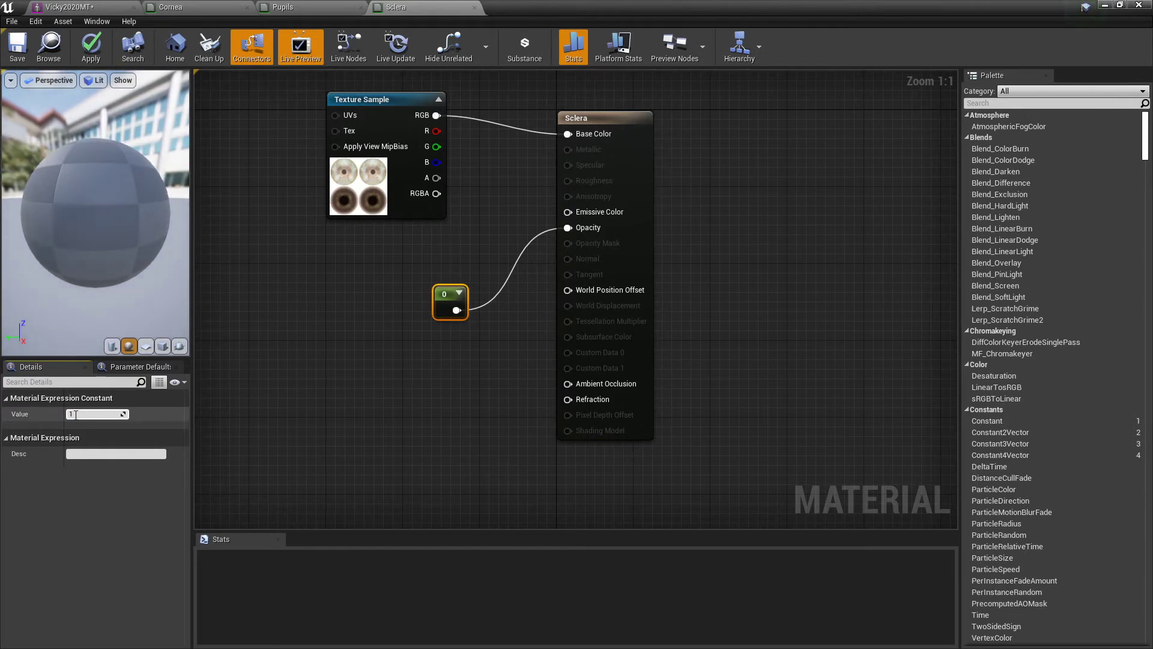
pyautogui.press('Return')
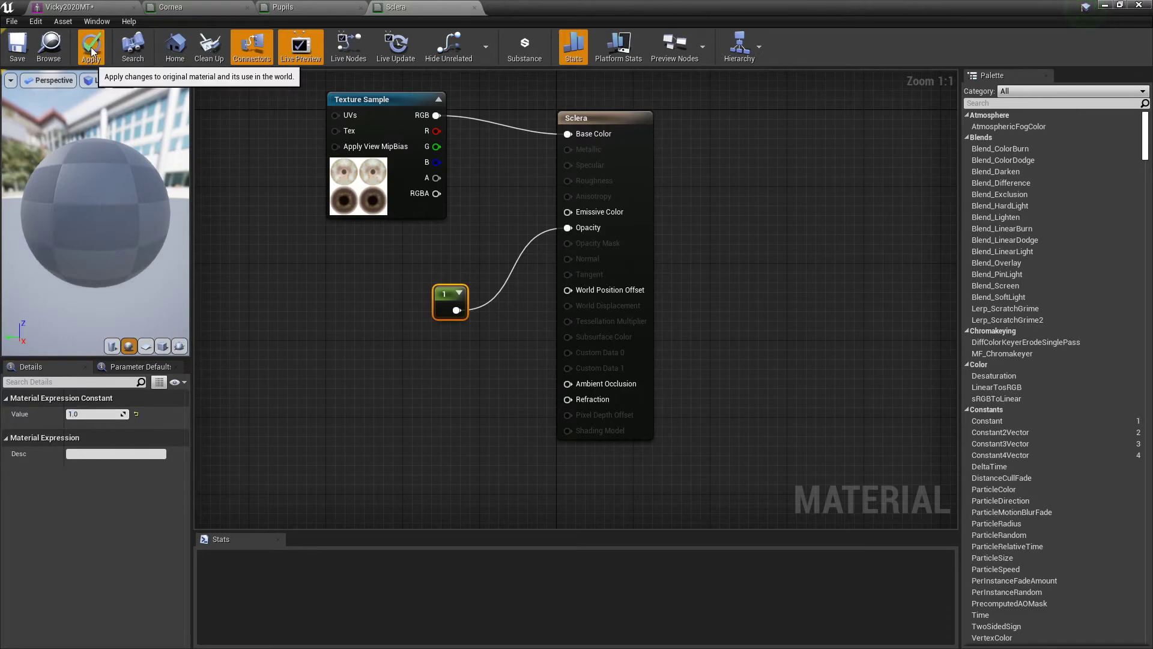
pyautogui.click(18, 48)
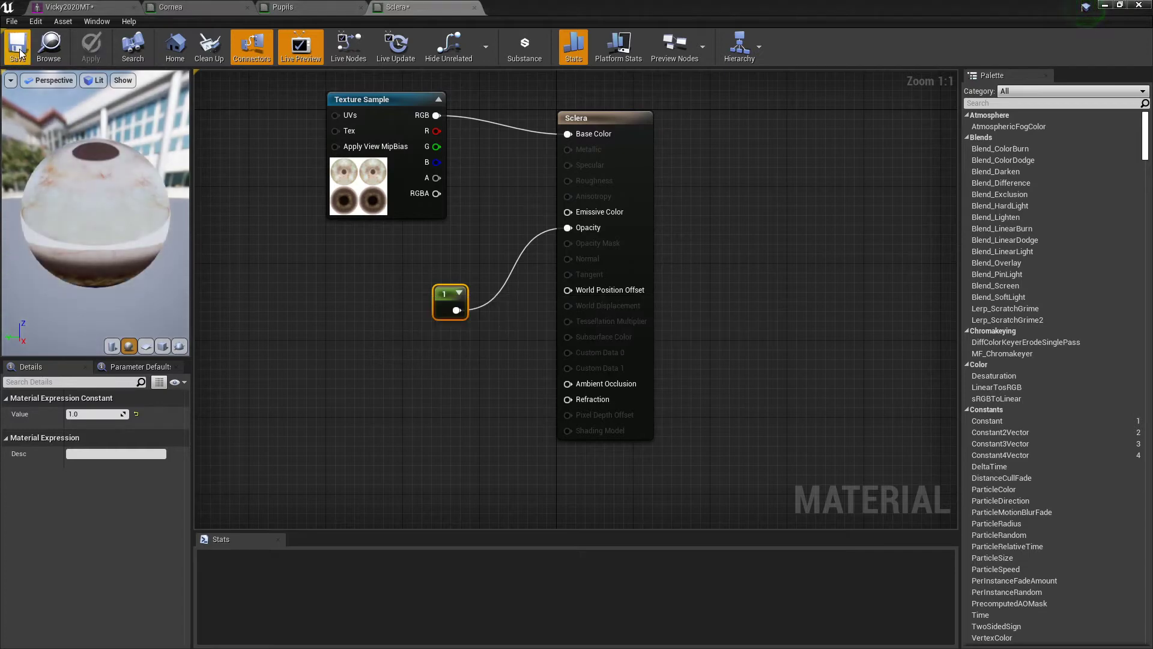
pyautogui.click(19, 51)
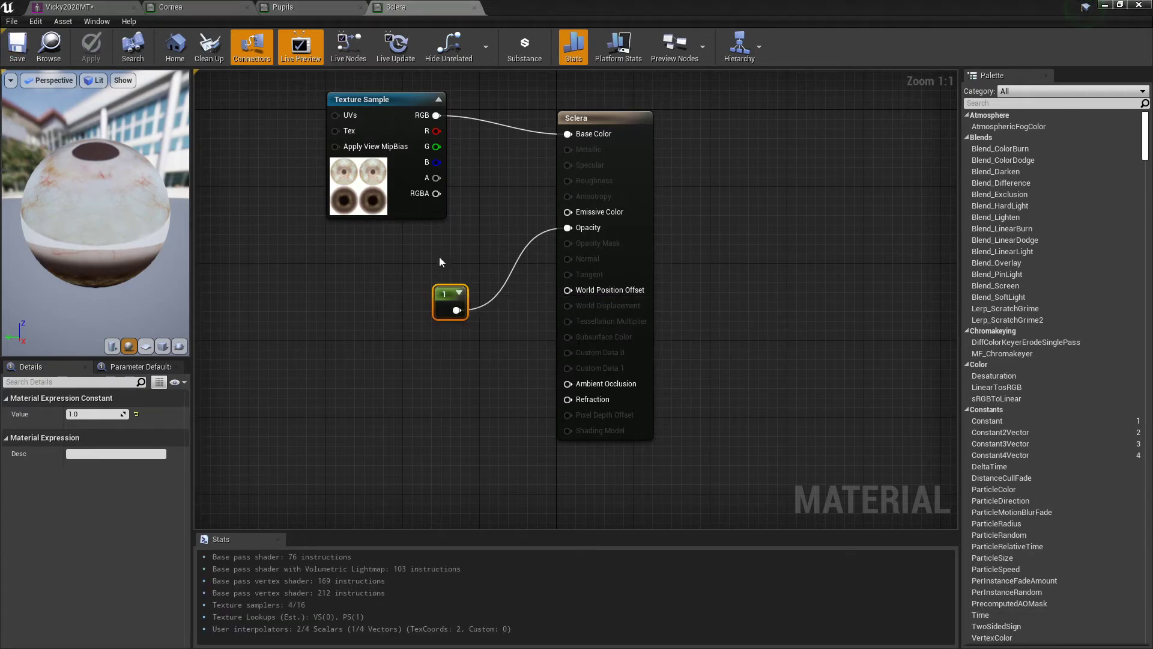
# Open the Irises material from Vicky2020MT, place its texture node, and set Blend Mode to Translucent
pyautogui.click(63, 8)
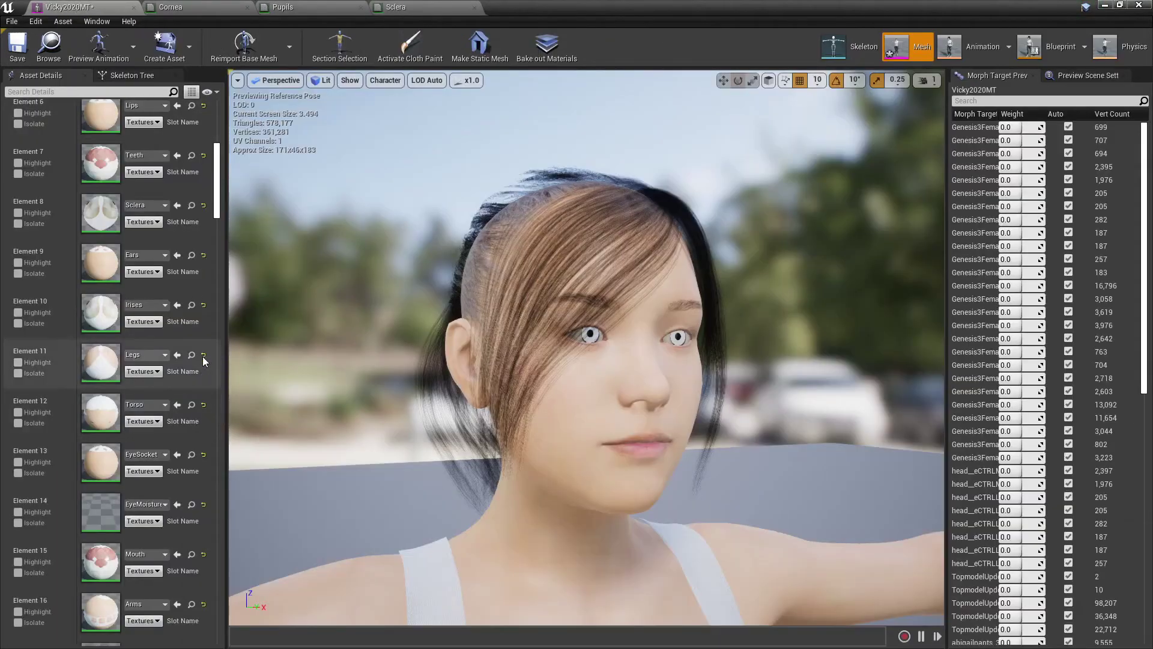
pyautogui.doubleClick(107, 320)
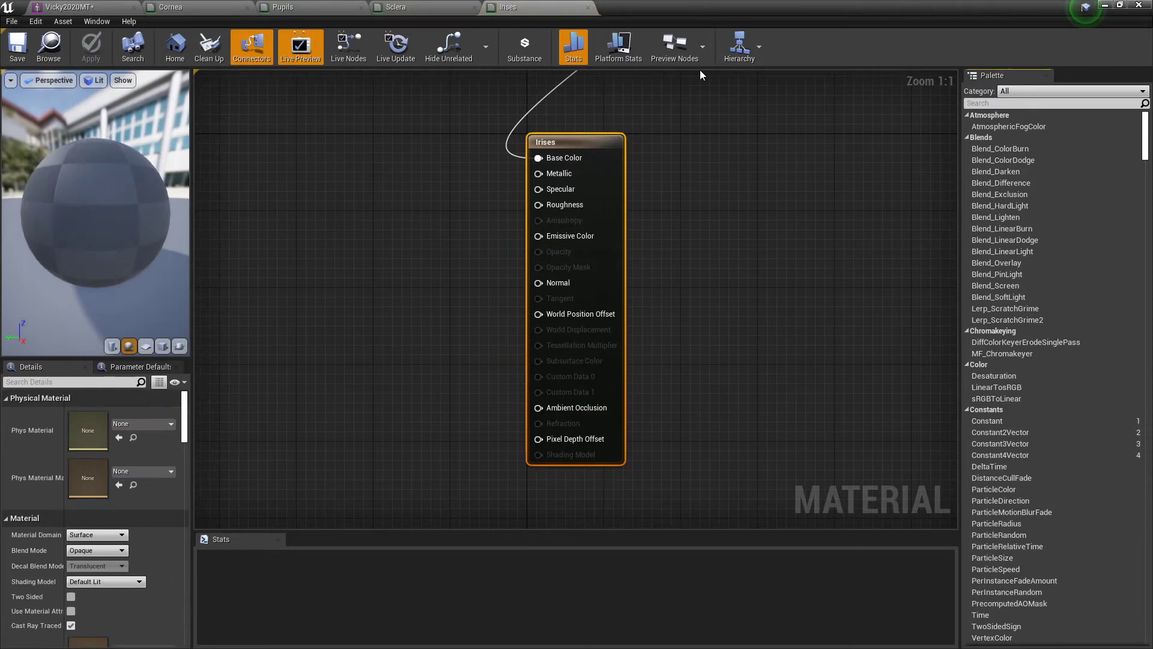
pyautogui.moveTo(701, 70)
pyautogui.mouseDown(button='right')
pyautogui.moveTo(703, 96)
pyautogui.moveTo(713, 79)
pyautogui.mouseUp(button='right')
pyautogui.moveTo(713, 78); pyautogui.dragTo(346, 317)
pyautogui.moveTo(687, 392); pyautogui.dragTo(703, 204, button='right')
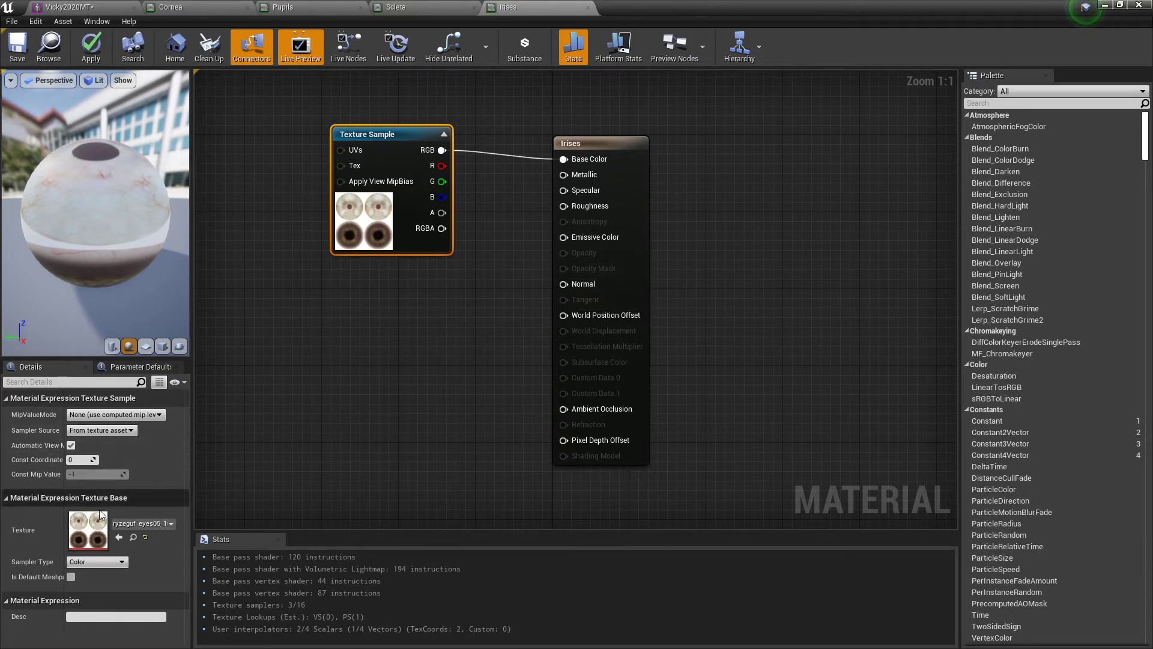
pyautogui.click(581, 144)
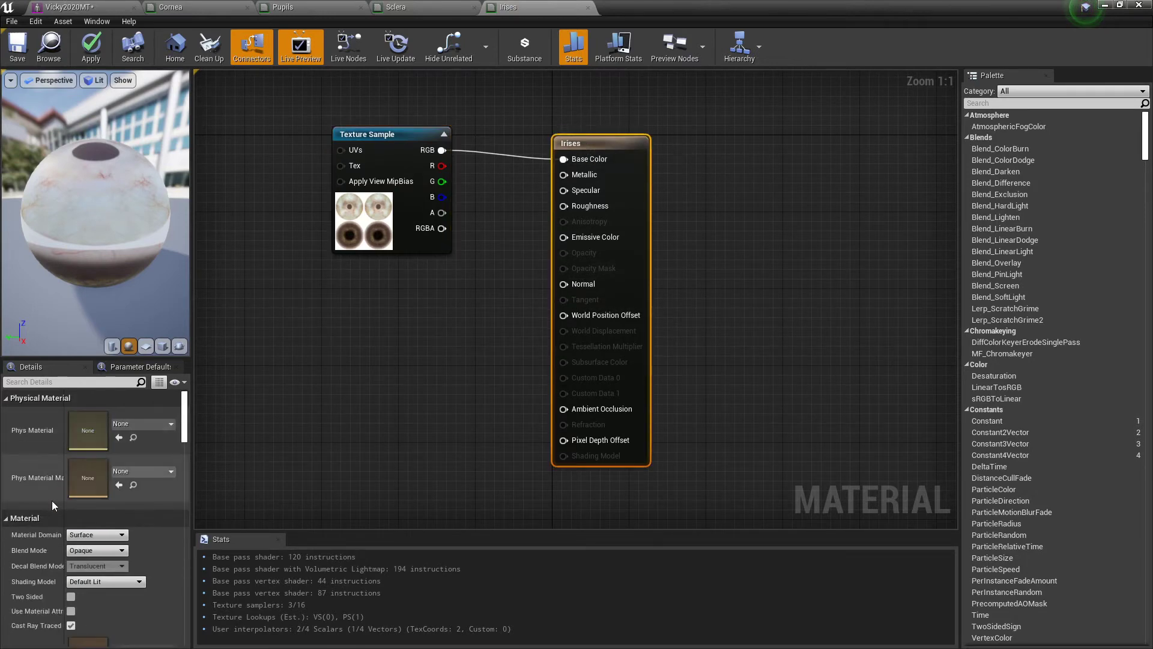
pyautogui.click(102, 548)
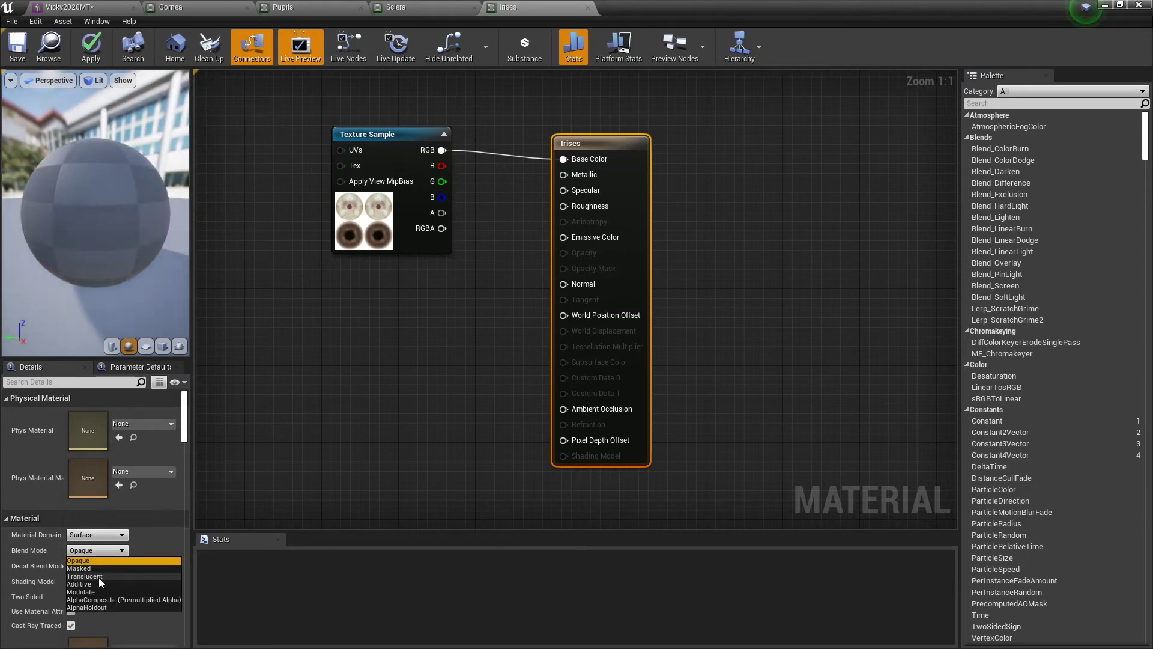
pyautogui.click(98, 578)
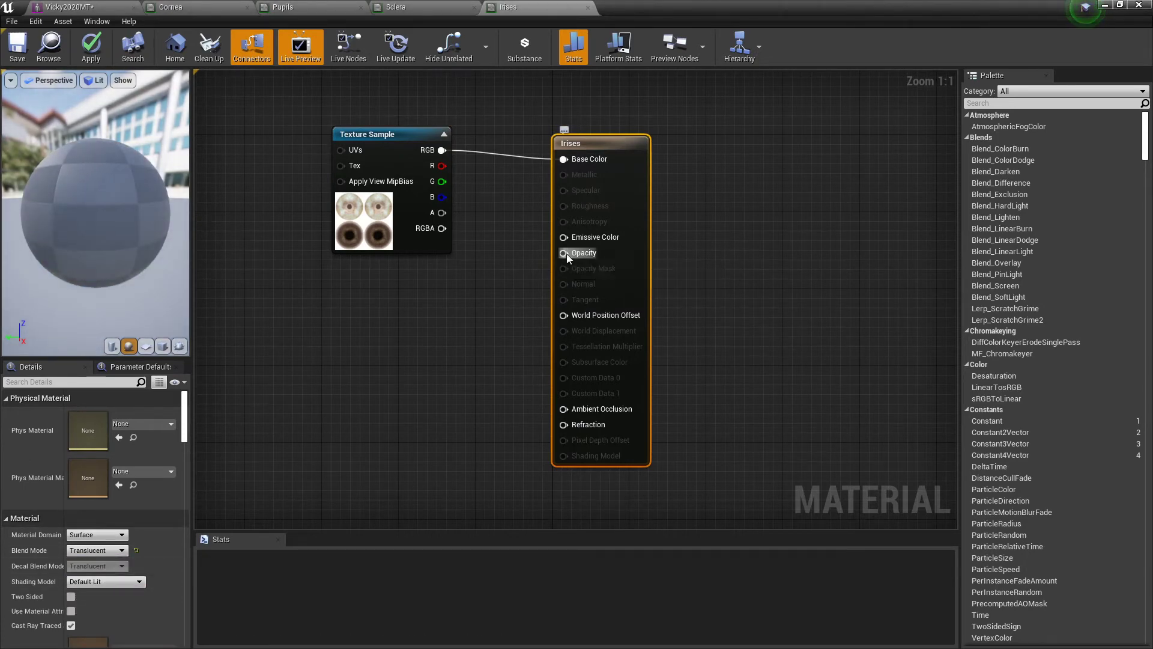
# Connect a Constant of 1 to the Irises Opacity input and save the material
pyautogui.moveTo(565, 252); pyautogui.dragTo(455, 319)
pyautogui.write('constant')
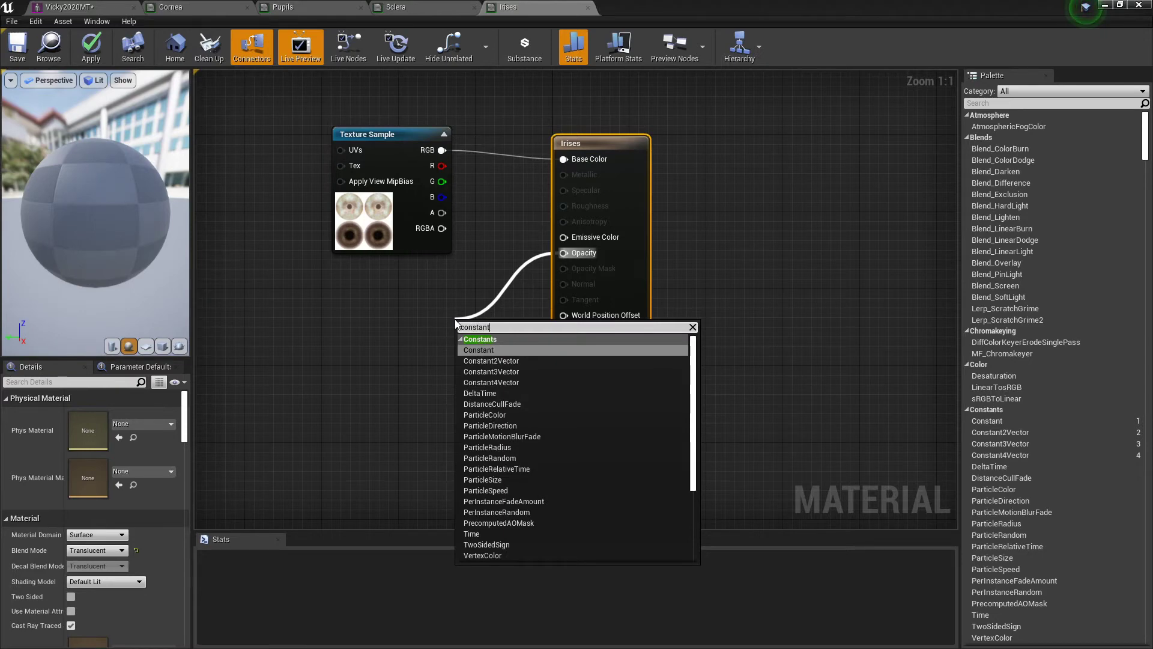
pyautogui.click(478, 351)
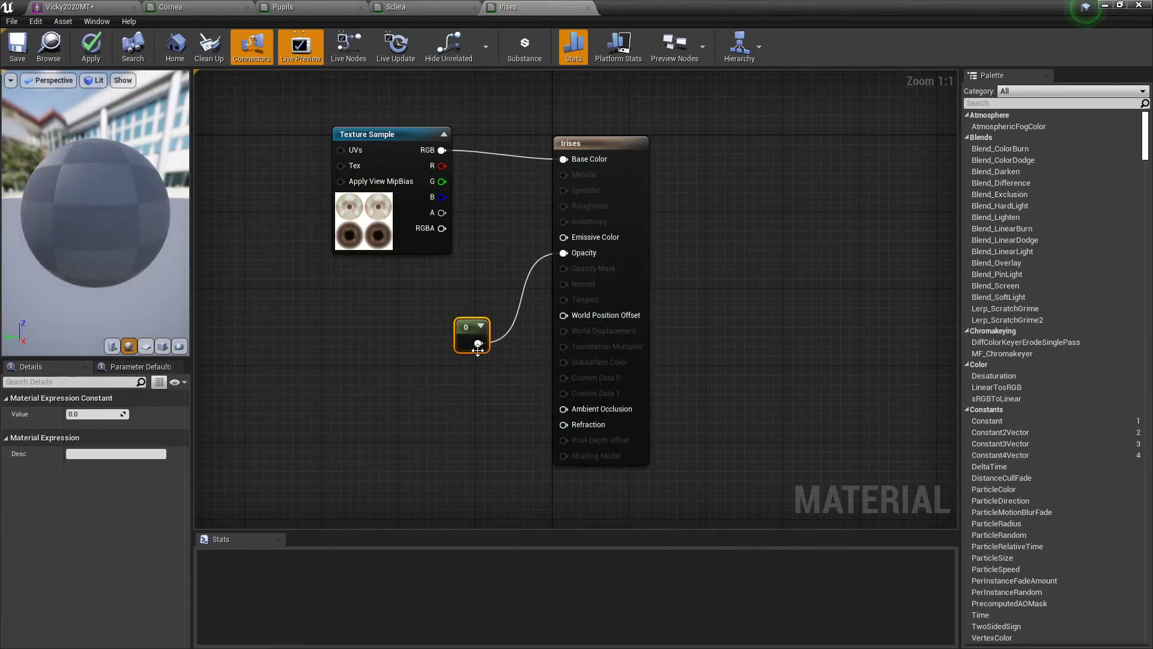
pyautogui.click(75, 413)
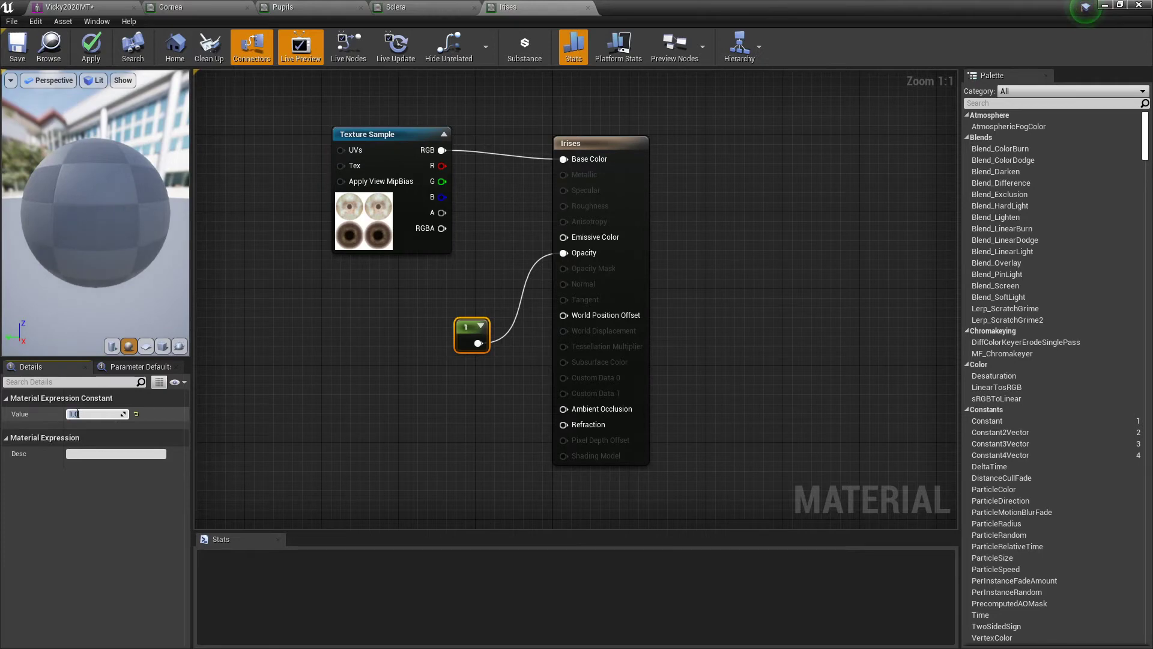
pyautogui.click(21, 49)
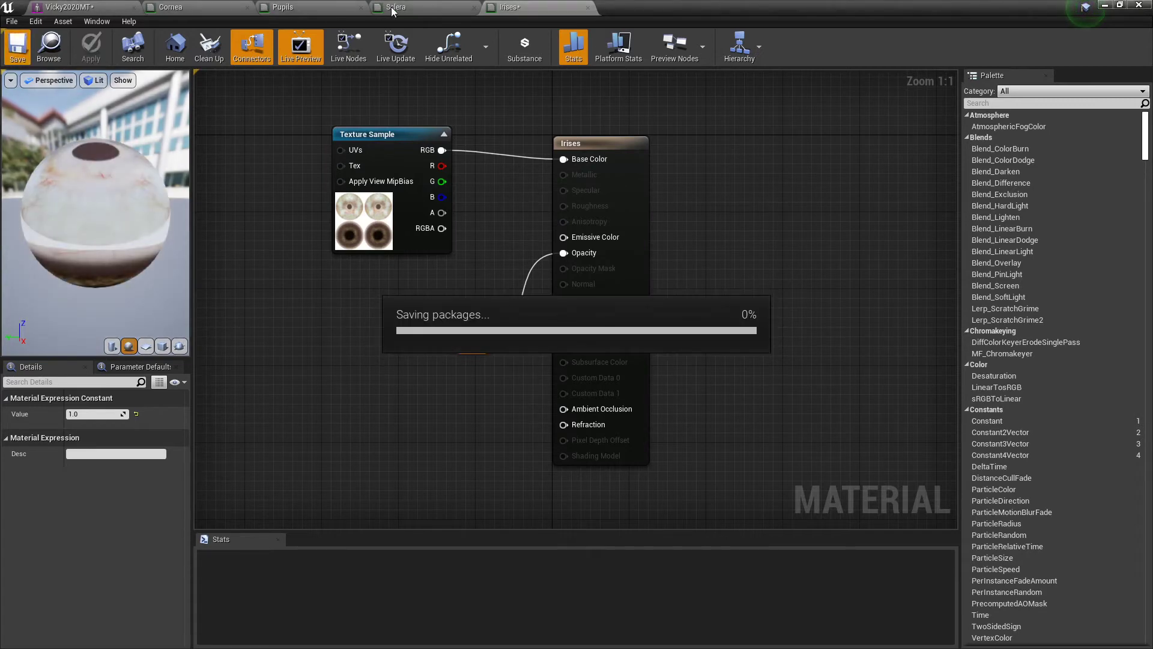
# Return to Vicky2020MT, orbit the preview to face the character, and scroll the slots to EyeMoisture
pyautogui.click(99, 9)
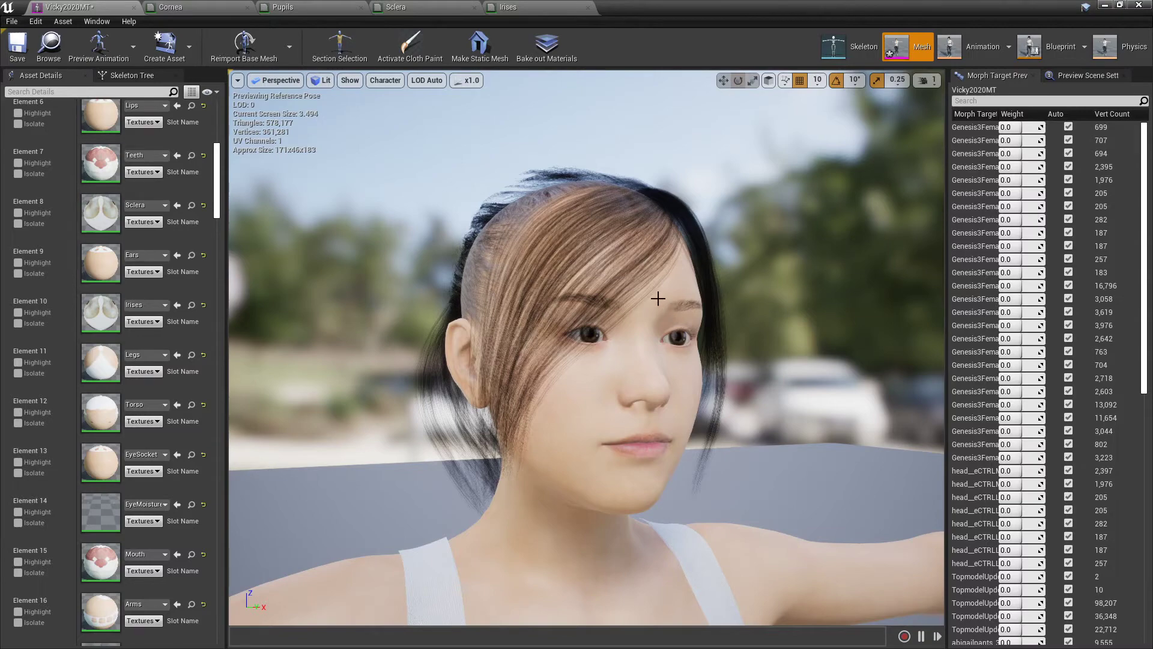
pyautogui.moveTo(657, 298); pyautogui.dragTo(600, 300)
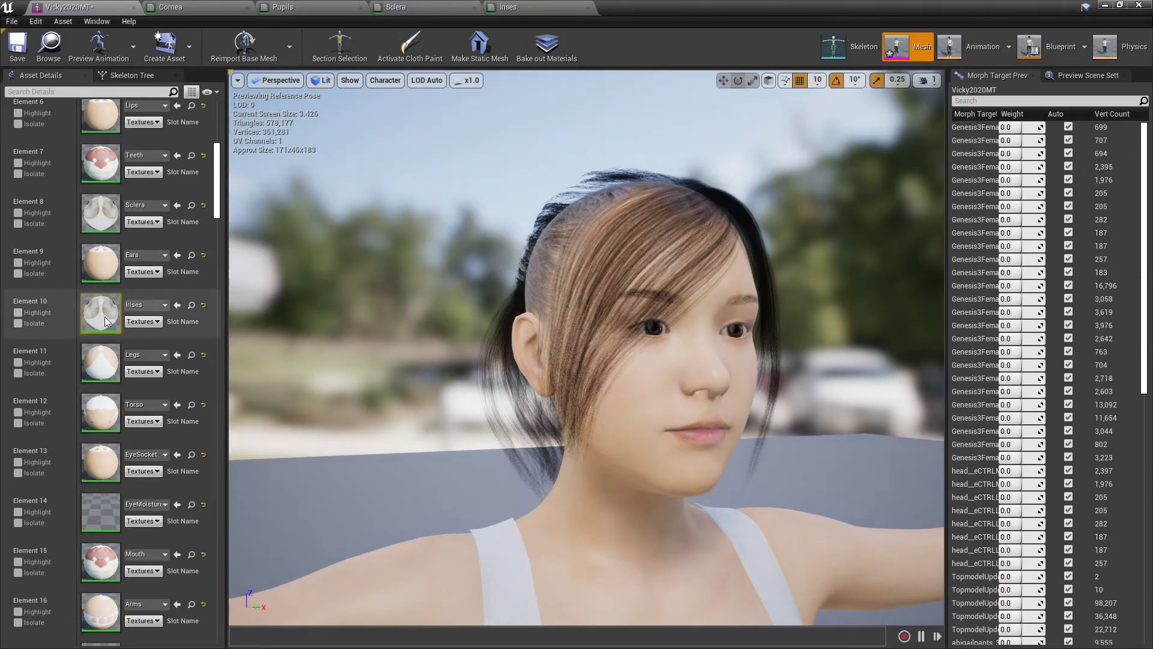
pyautogui.scroll(-5, 218, 196)
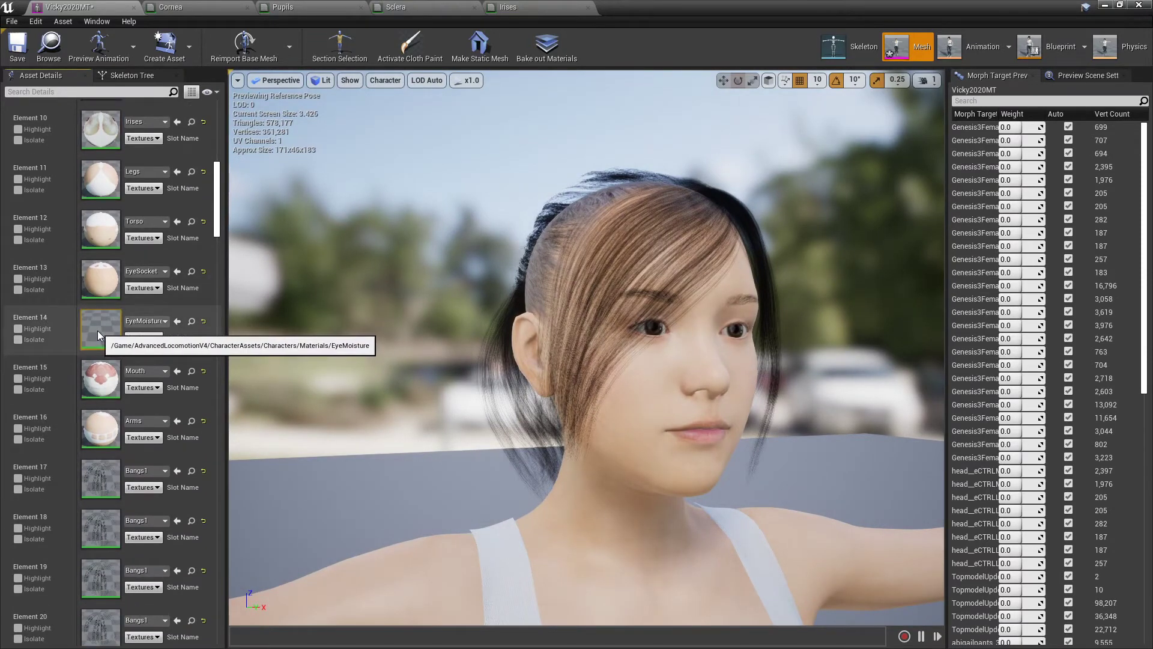
# Open EyeMoisture, spread its Texture Sample, Param and output nodes apart, then return to Vicky2020MT
pyautogui.doubleClick(98, 330)
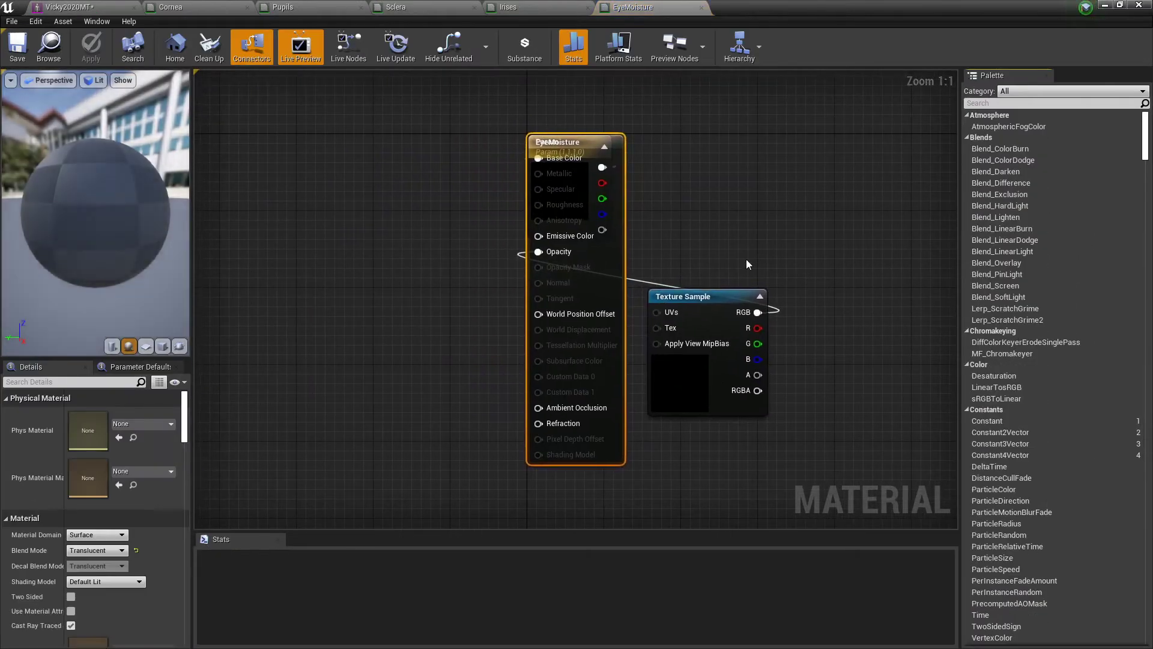
pyautogui.moveTo(704, 291); pyautogui.dragTo(342, 273)
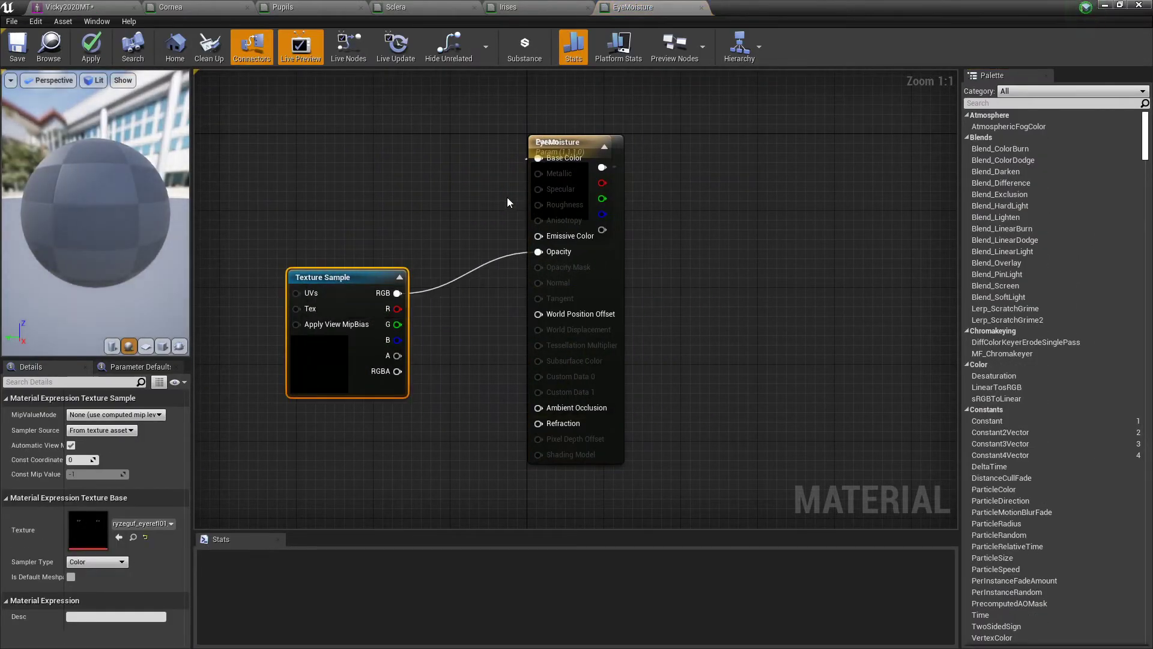
pyautogui.moveTo(559, 144); pyautogui.dragTo(687, 170)
pyautogui.moveTo(565, 147); pyautogui.dragTo(363, 147)
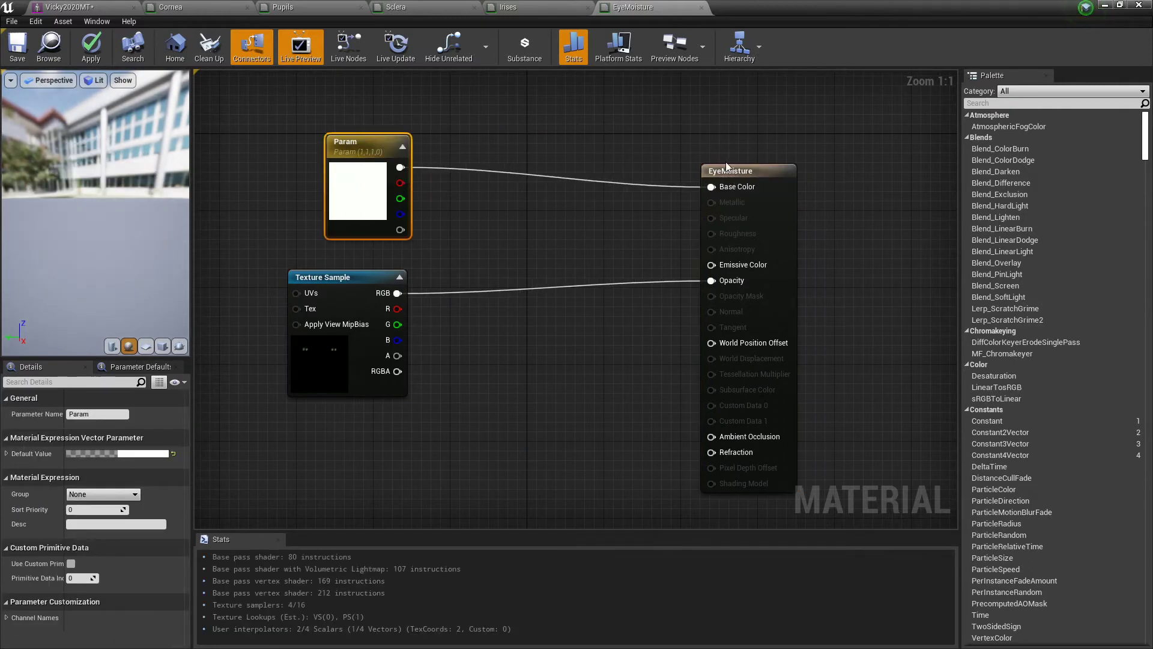
pyautogui.moveTo(736, 171); pyautogui.dragTo(485, 149)
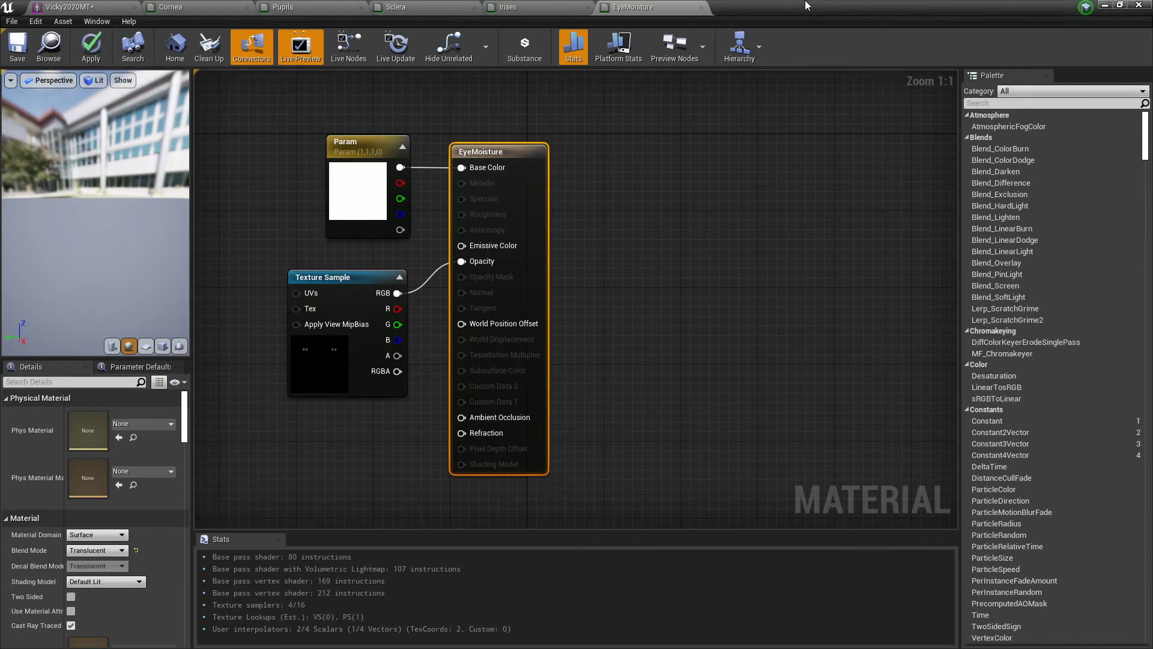
pyautogui.click(85, 7)
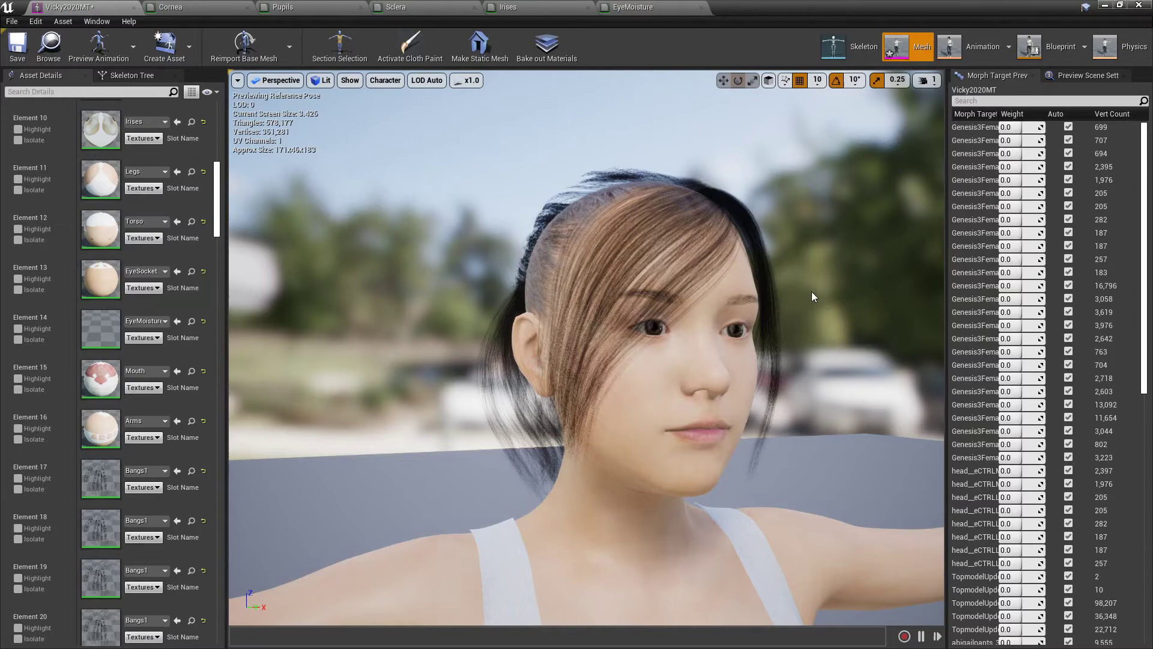
# Orbit to a head-on view of the face, scroll Asset Details to the top, and open the Start menu
pyautogui.moveTo(814, 297); pyautogui.dragTo(751, 244)
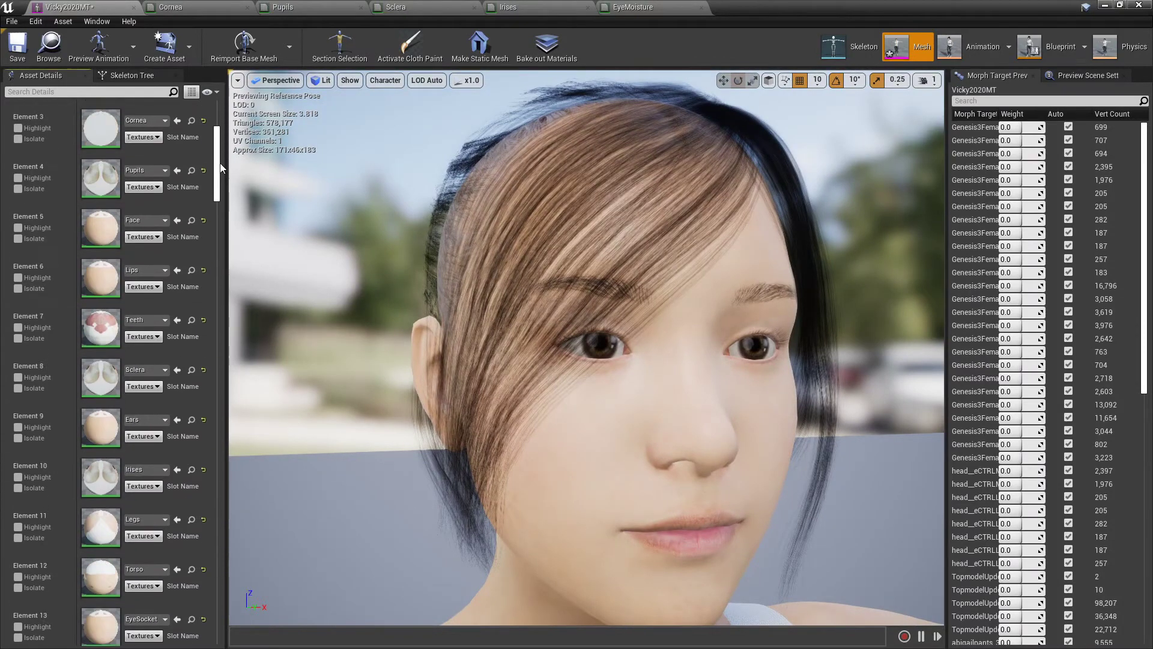
pyautogui.moveTo(217, 210); pyautogui.dragTo(221, 140)
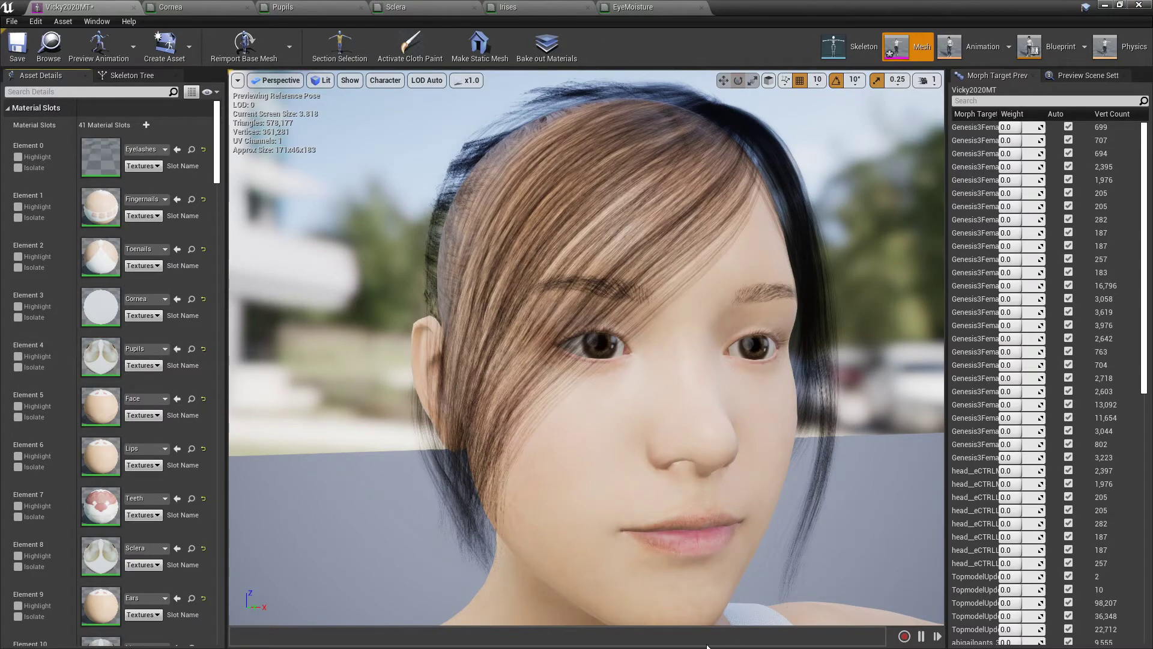
pyautogui.press('super')
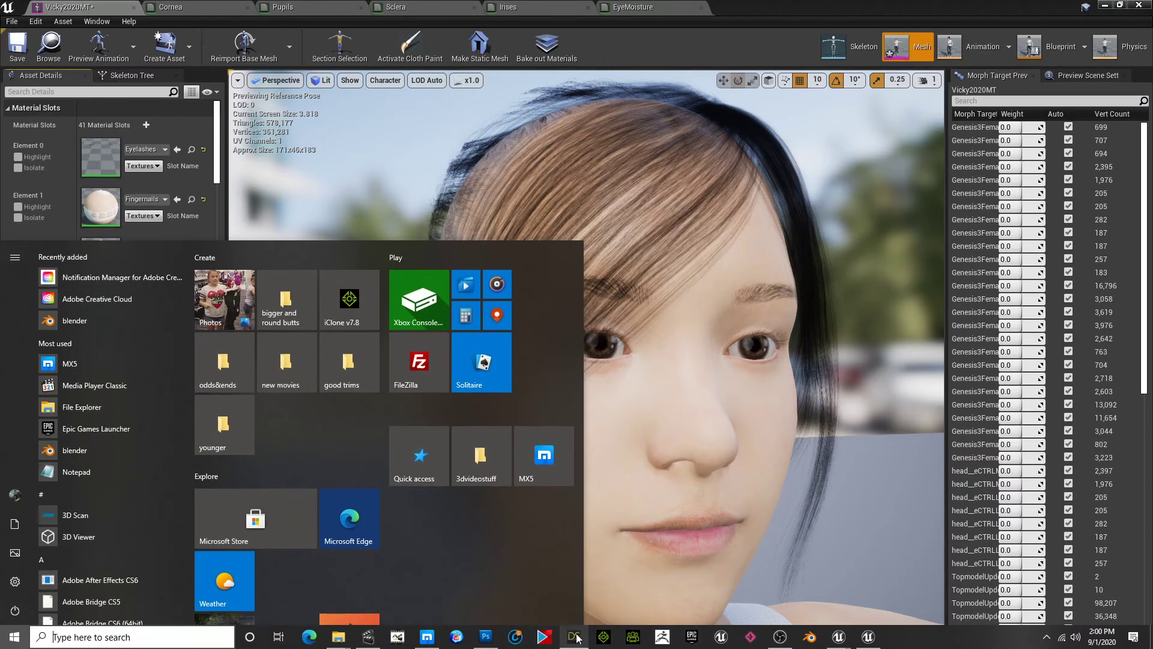
# Dismiss the Windows Start menu so the Vicky2020MT face preview is visible again
pyautogui.click(772, 5)
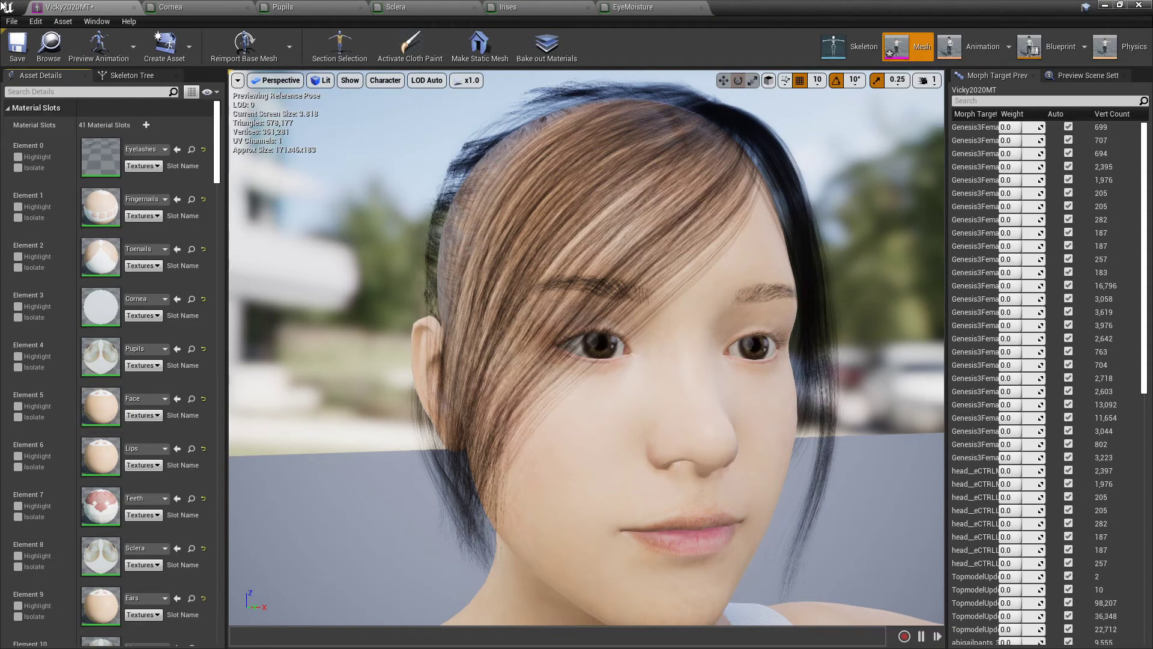
# Save the Vicky2020MT mesh asset and orbit to a side profile of her head
pyautogui.click(17, 47)
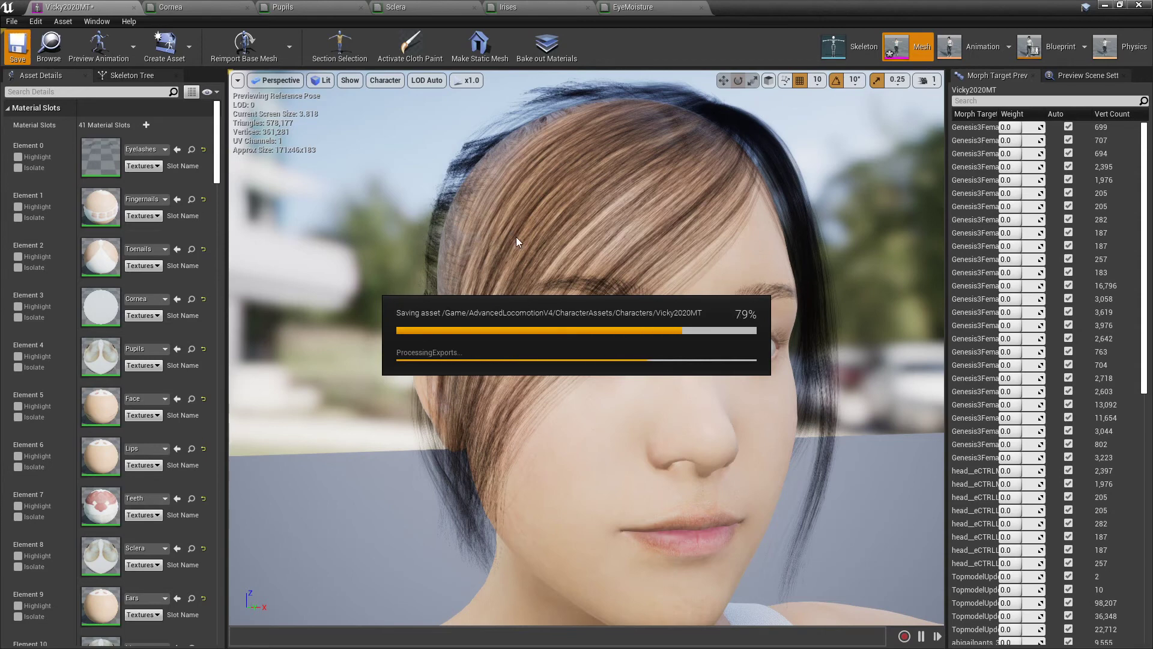
pyautogui.moveTo(515, 236)
pyautogui.mouseDown()
pyautogui.moveTo(637, 239)
pyautogui.moveTo(510, 236)
pyautogui.mouseUp()
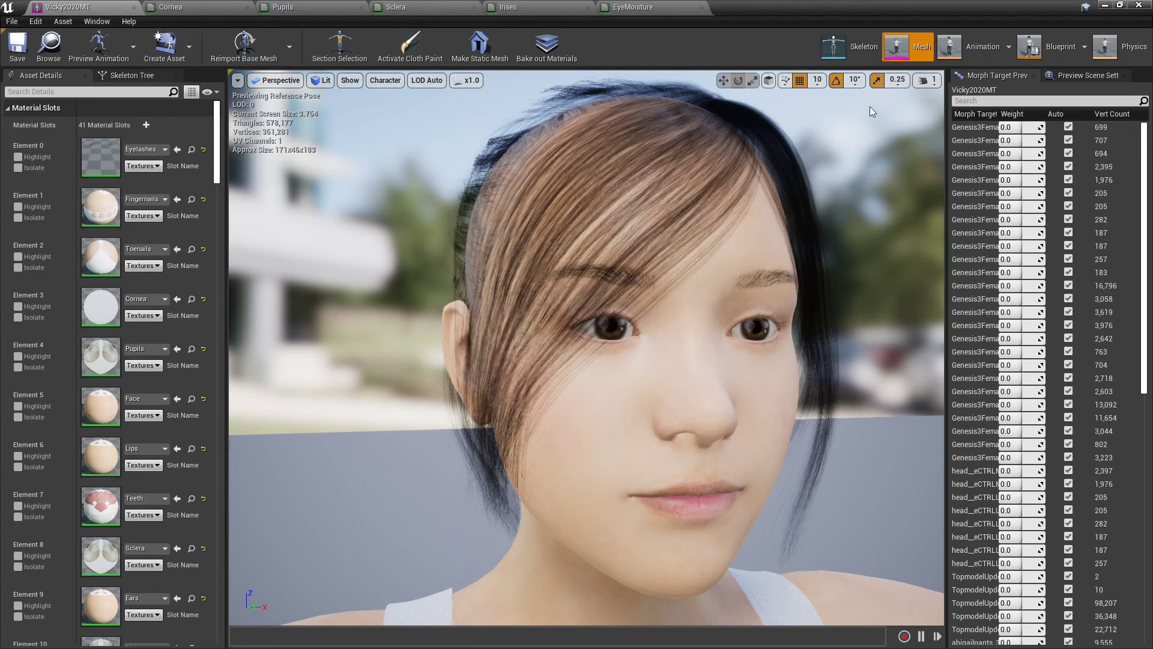
# Switch to the vicky4ue46 mesh editor and inspect her face and ponytail from several angles
pyautogui.click(1104, 7)
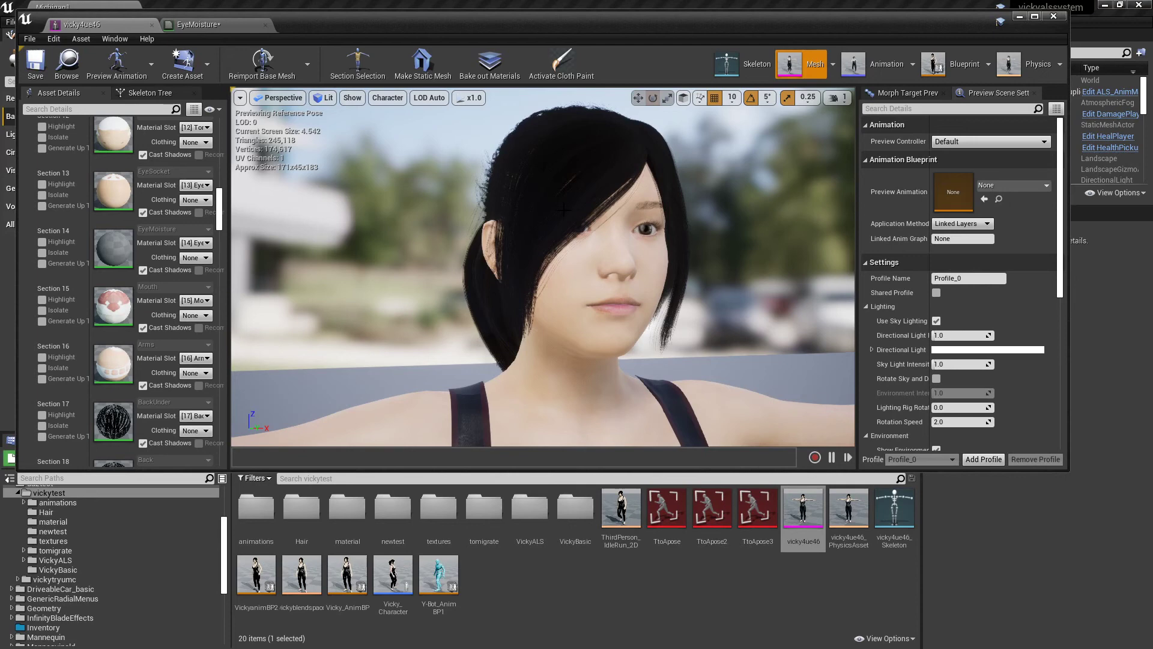
pyautogui.moveTo(597, 215); pyautogui.dragTo(225, 225)
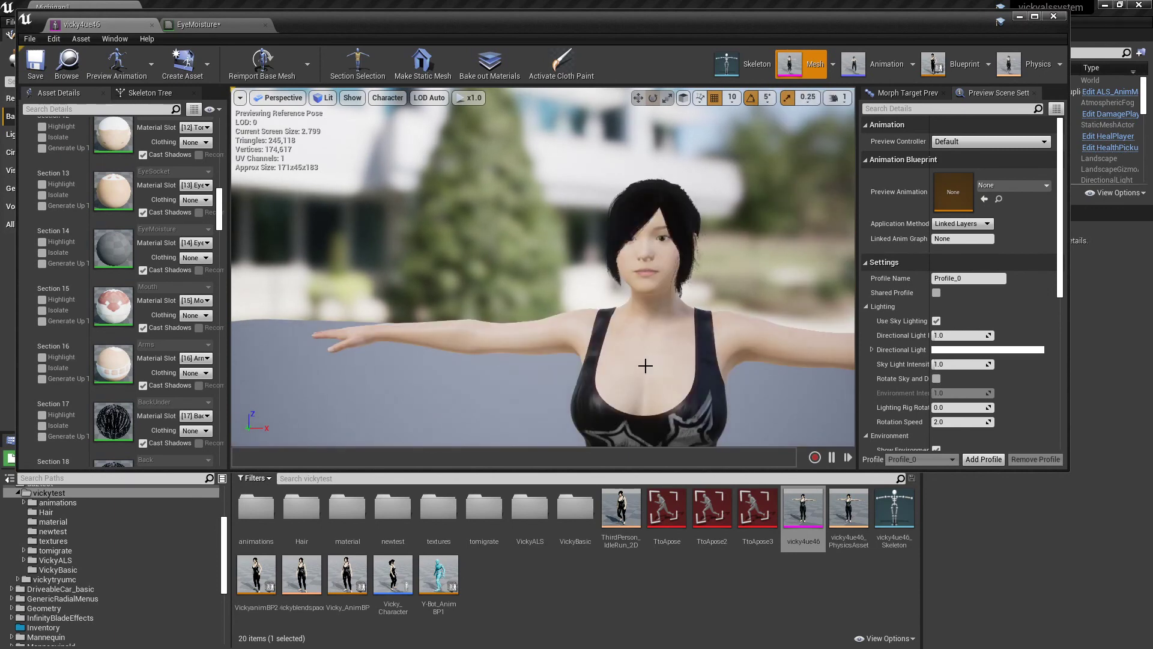
pyautogui.scroll(5, 543, 267)
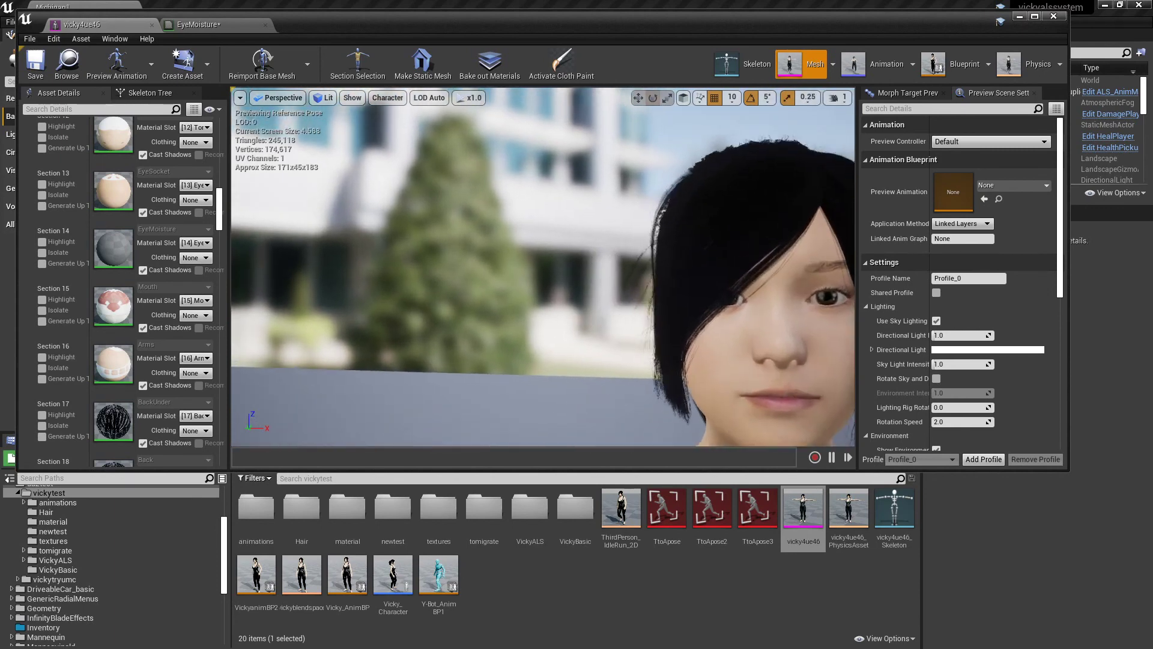
pyautogui.scroll(3, 543, 267)
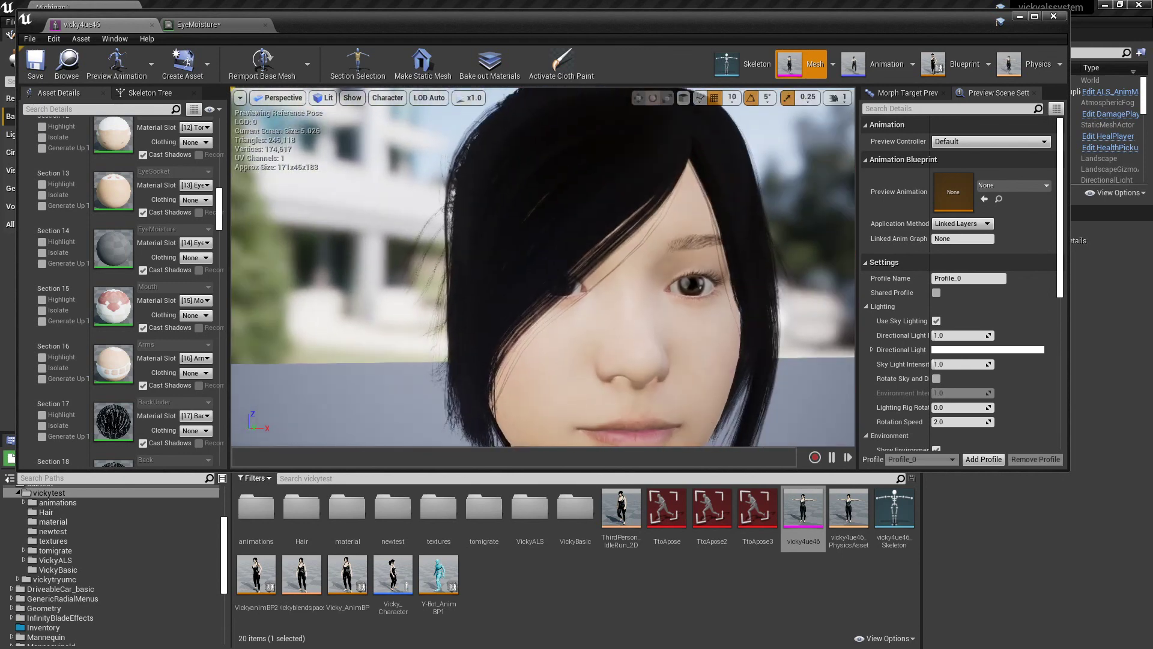
pyautogui.moveTo(543, 267)
pyautogui.mouseDown()
pyautogui.moveTo(529, 264)
pyautogui.moveTo(631, 255)
pyautogui.moveTo(547, 269)
pyautogui.mouseUp()
pyautogui.moveTo(594, 353); pyautogui.dragTo(639, 354)
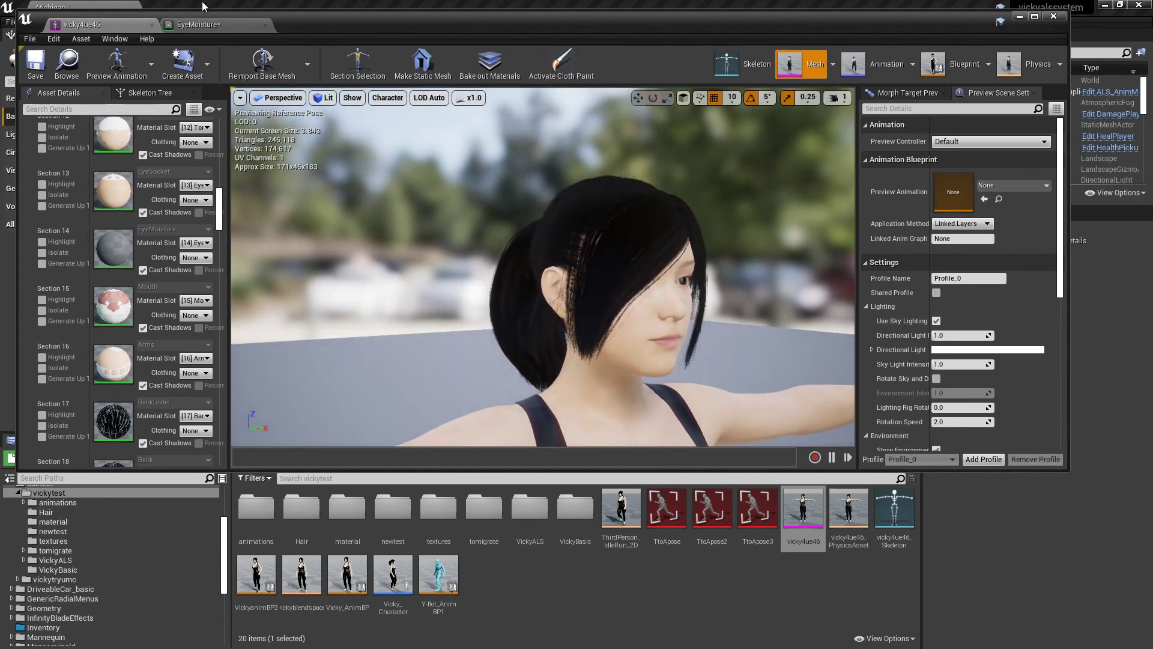